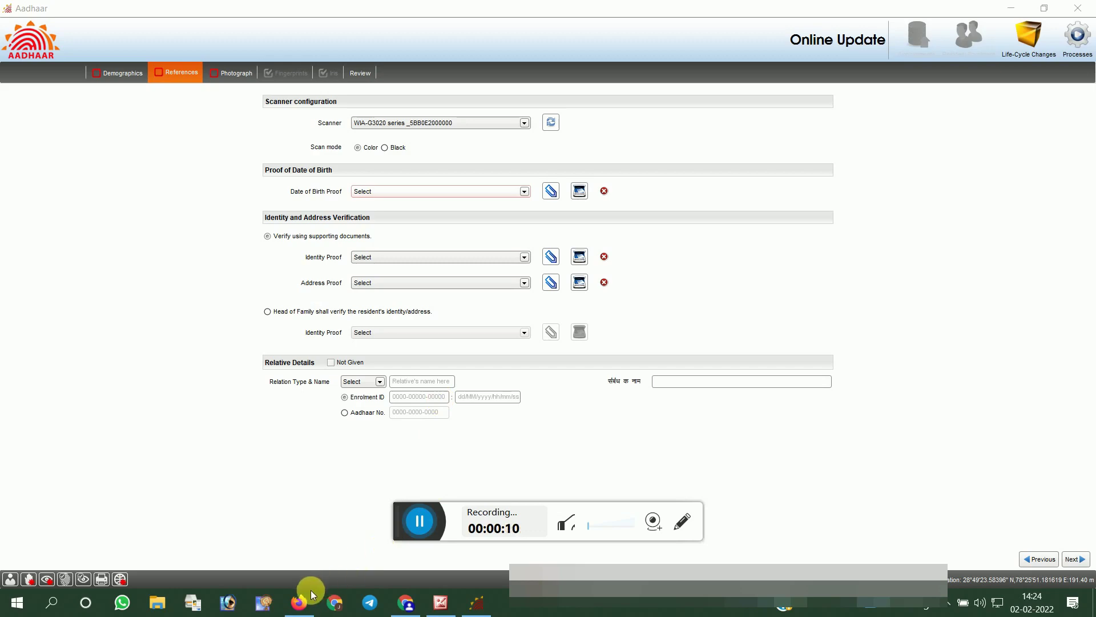
# - Check the unanswered channel comments in YouTube Studio in Firefox, and return to the Aadhaar client's Date of Birth Proof choices
pyautogui.click(308, 599)
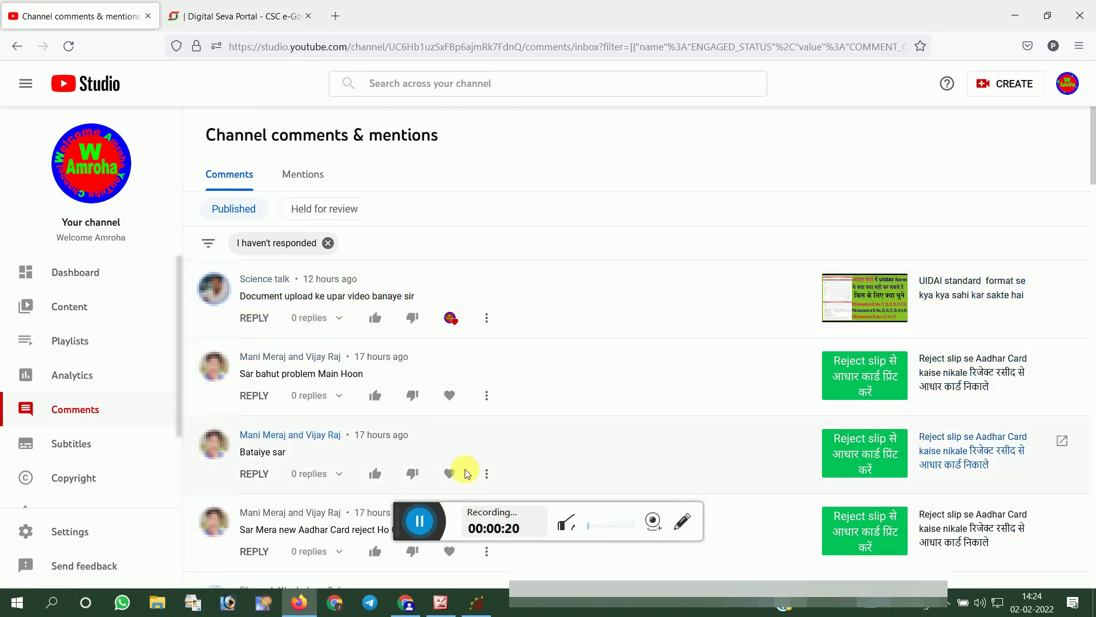
pyautogui.click(478, 607)
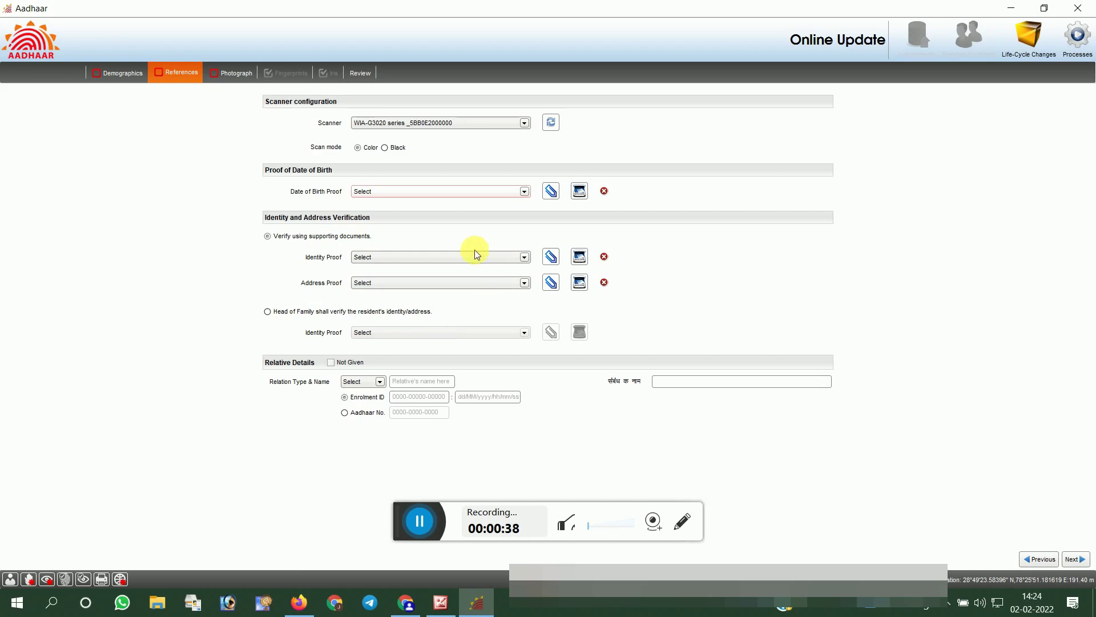
pyautogui.click(450, 194)
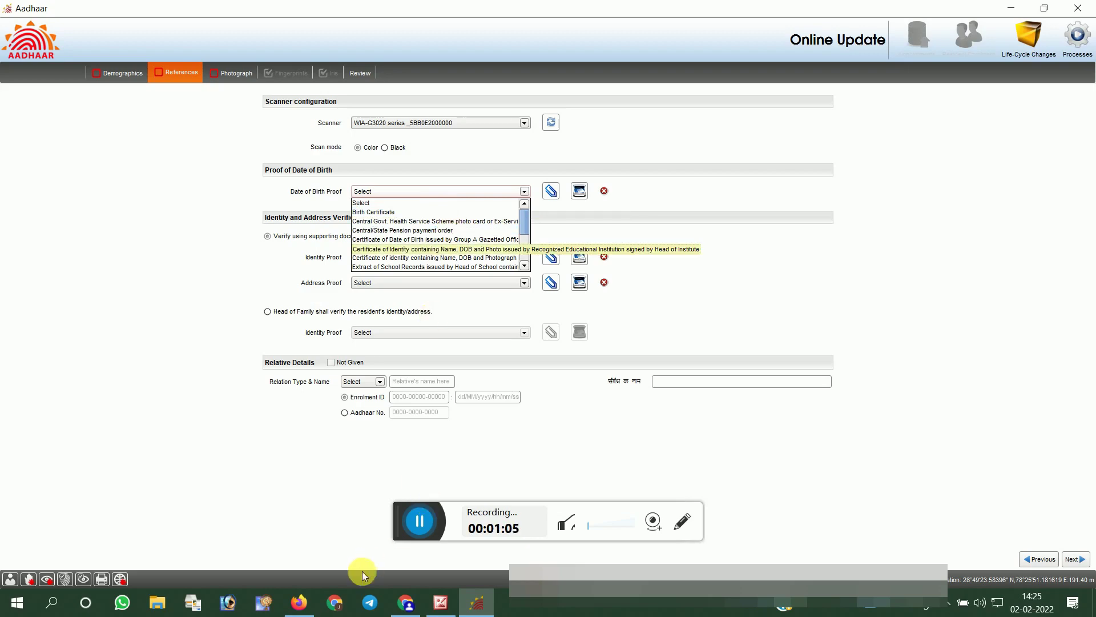
# - Switch to Chrome and search the web for "UP BORD FAIL MARKSHEEK"
pyautogui.click(335, 602)
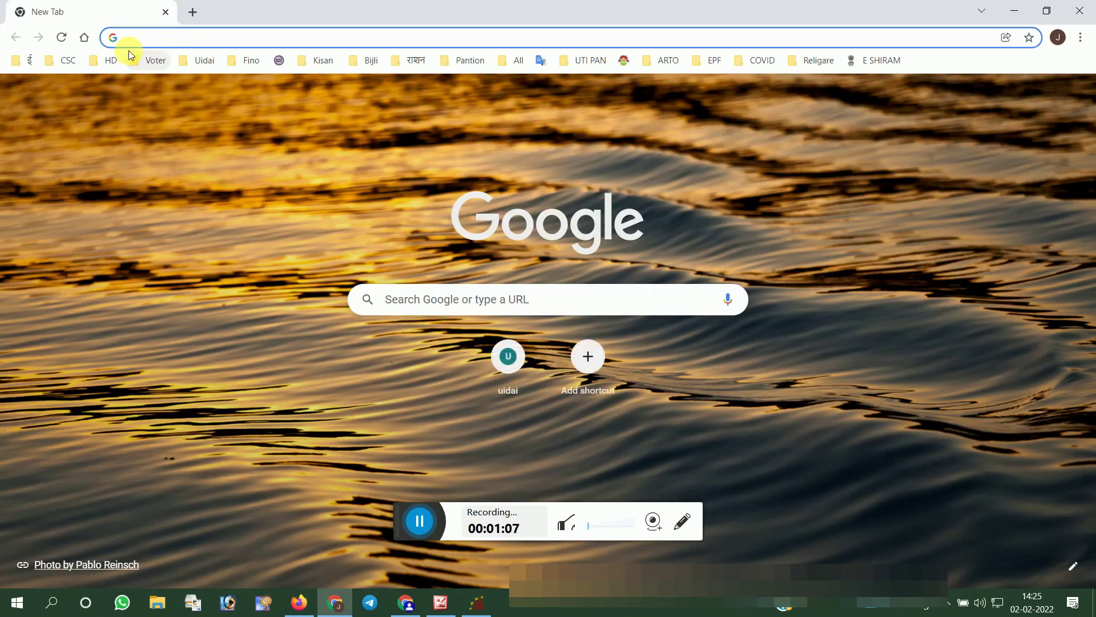
pyautogui.click(156, 41)
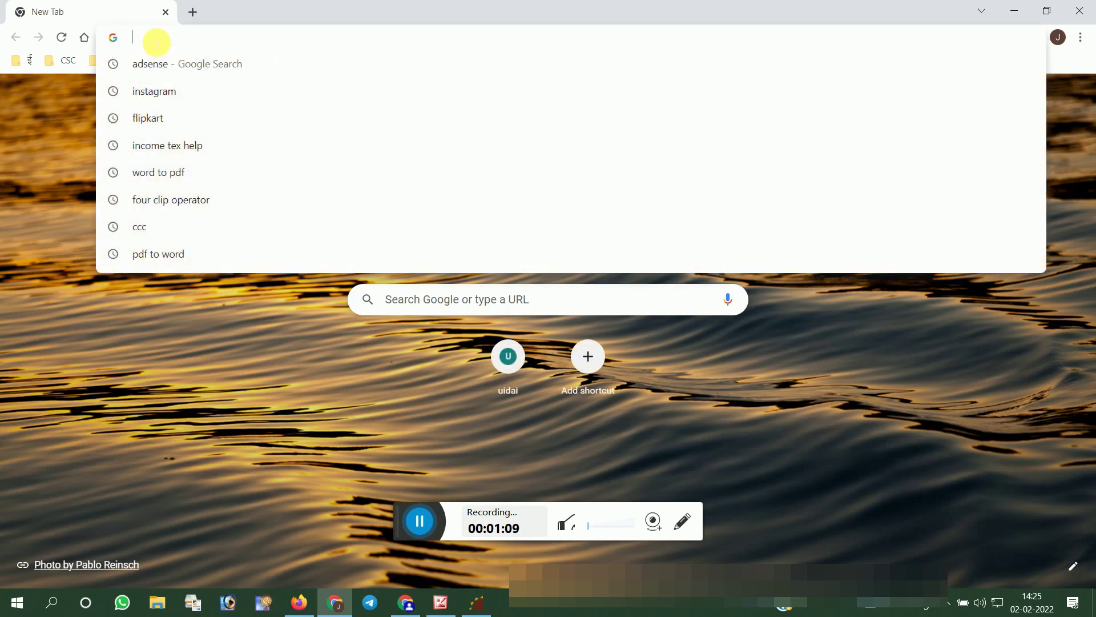
pyautogui.write('UP BOR')
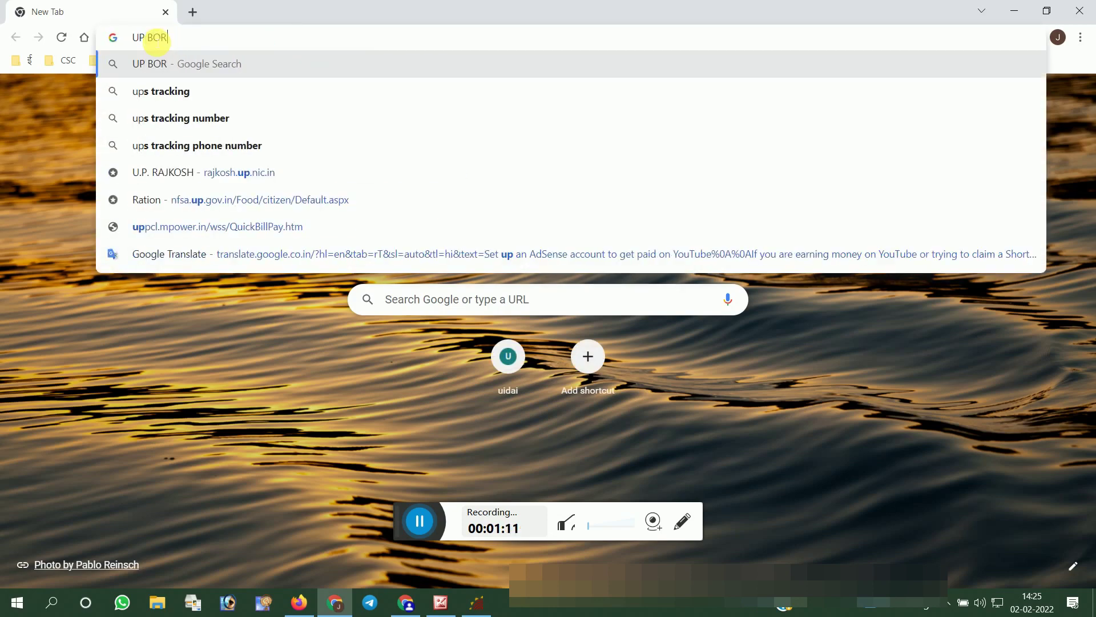
pyautogui.write('D')
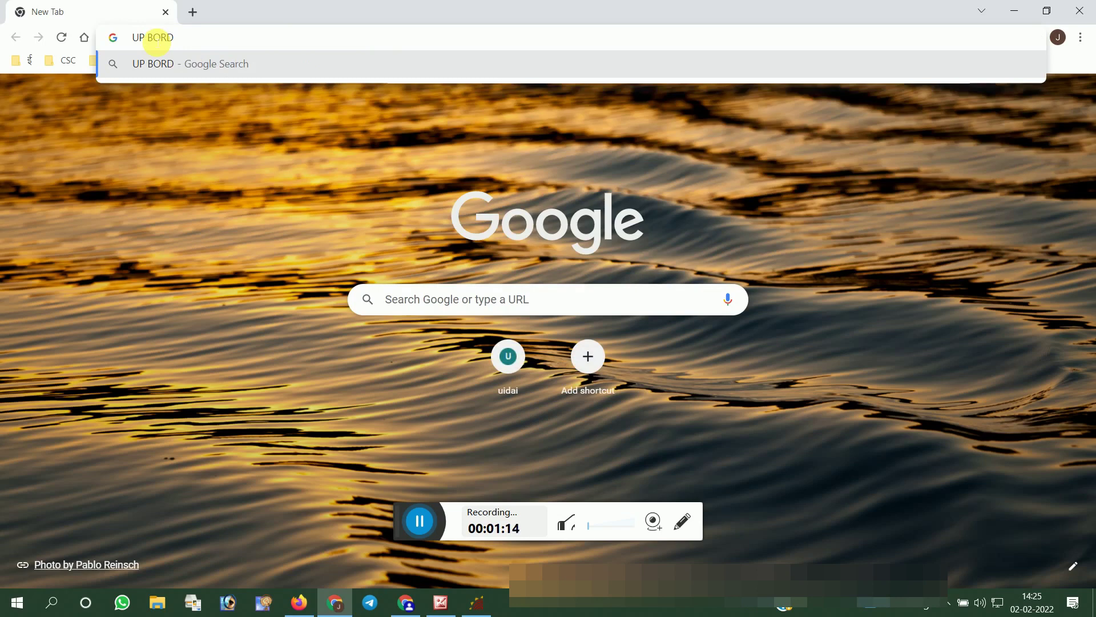
pyautogui.write(' FAIL MARK')
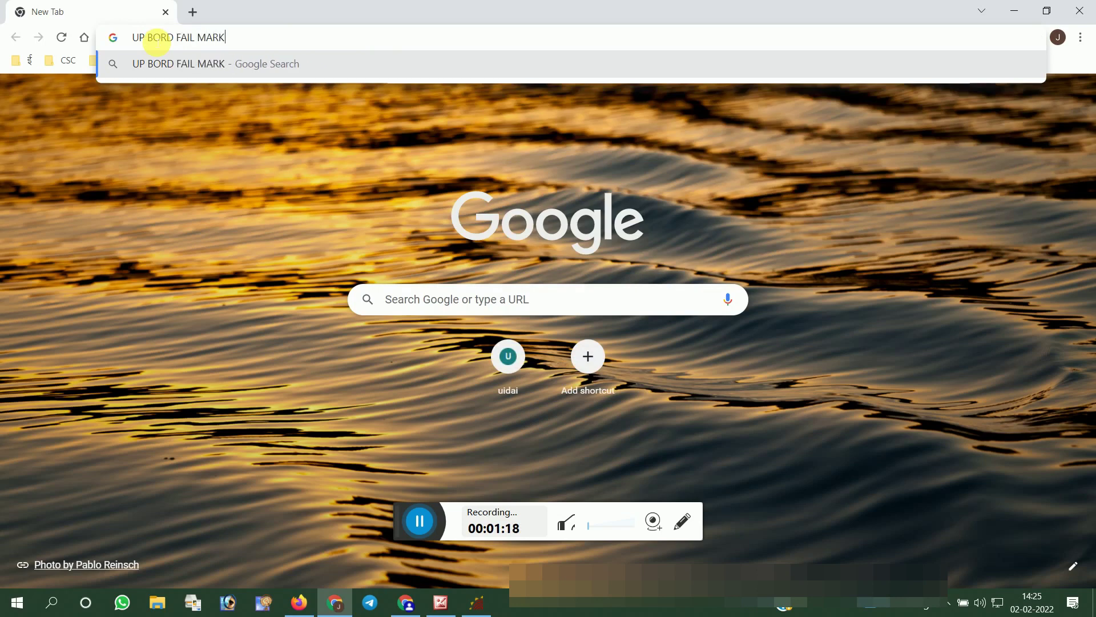
pyautogui.write('SHEEK')
pyautogui.press('Return')
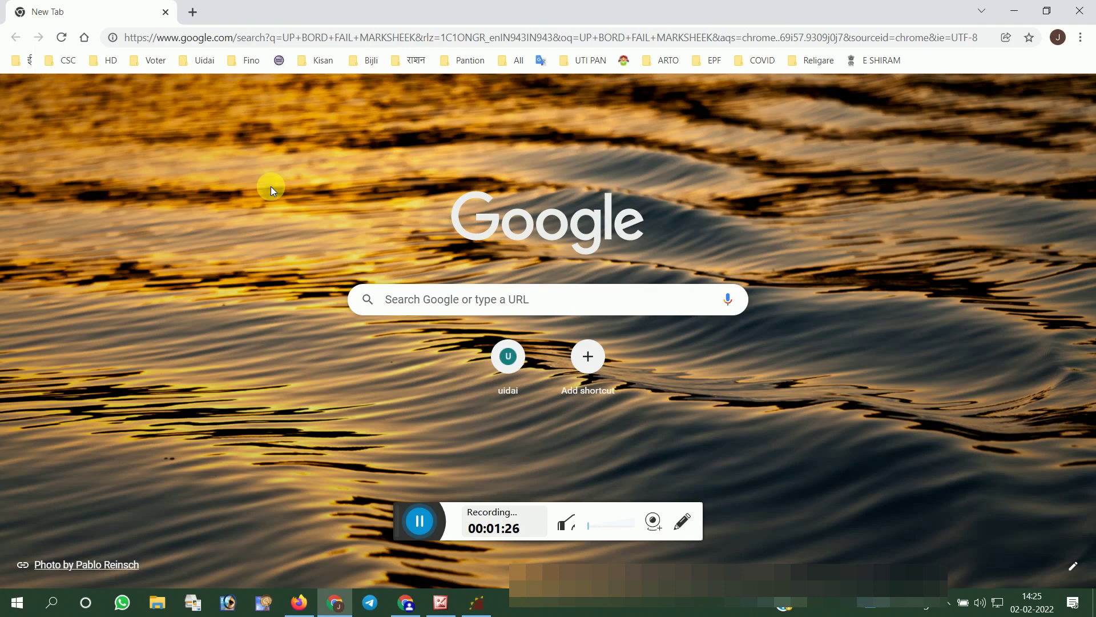
pyautogui.click(61, 37)
pyautogui.click(438, 307)
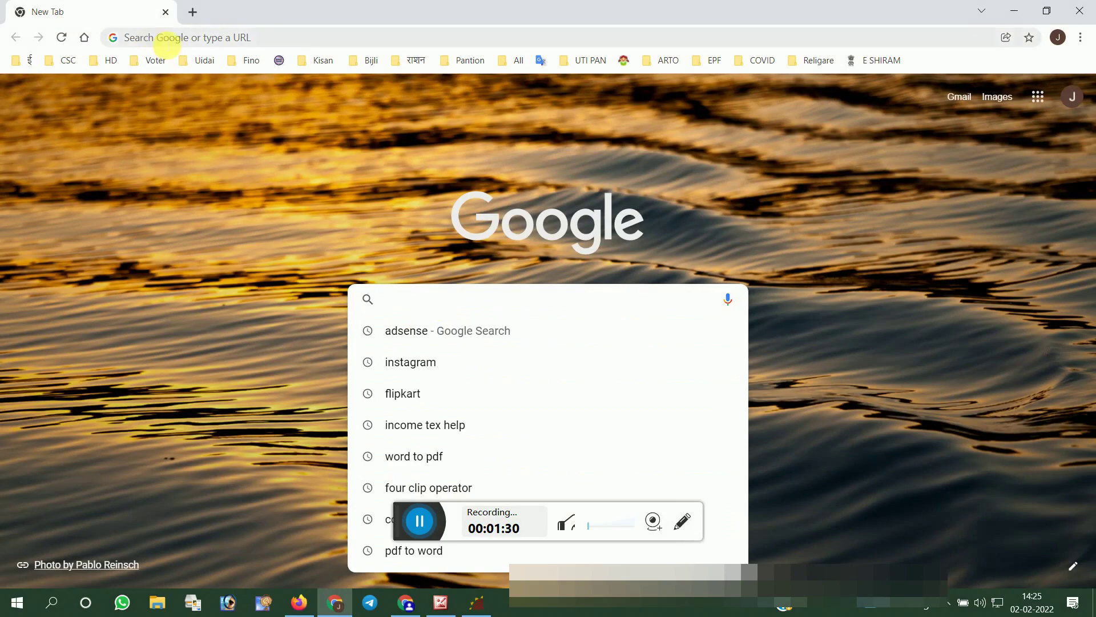
pyautogui.click(279, 38)
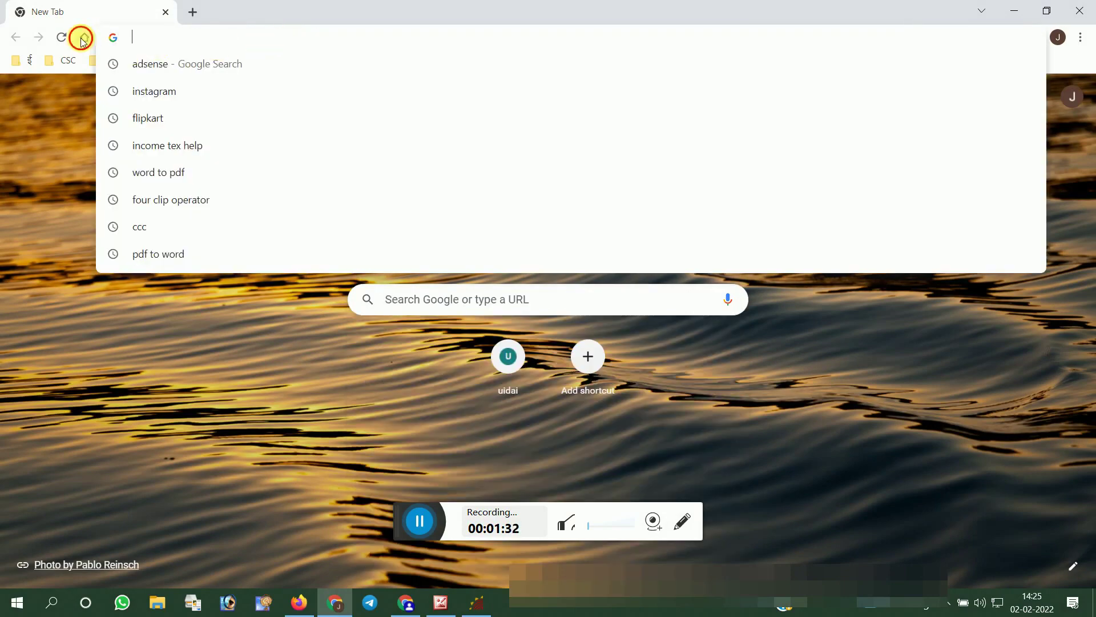
pyautogui.click(85, 38)
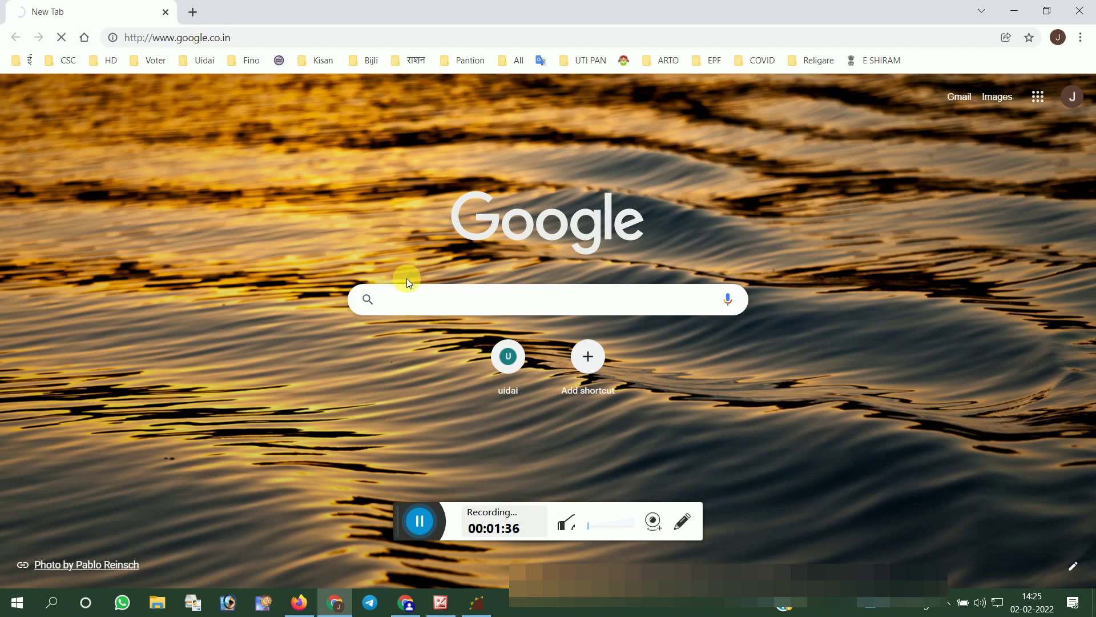
# - Return to the Aadhaar client and set the Date of Birth Proof to the certificate issued by a Group A Gazetted Officer
pyautogui.click(469, 608)
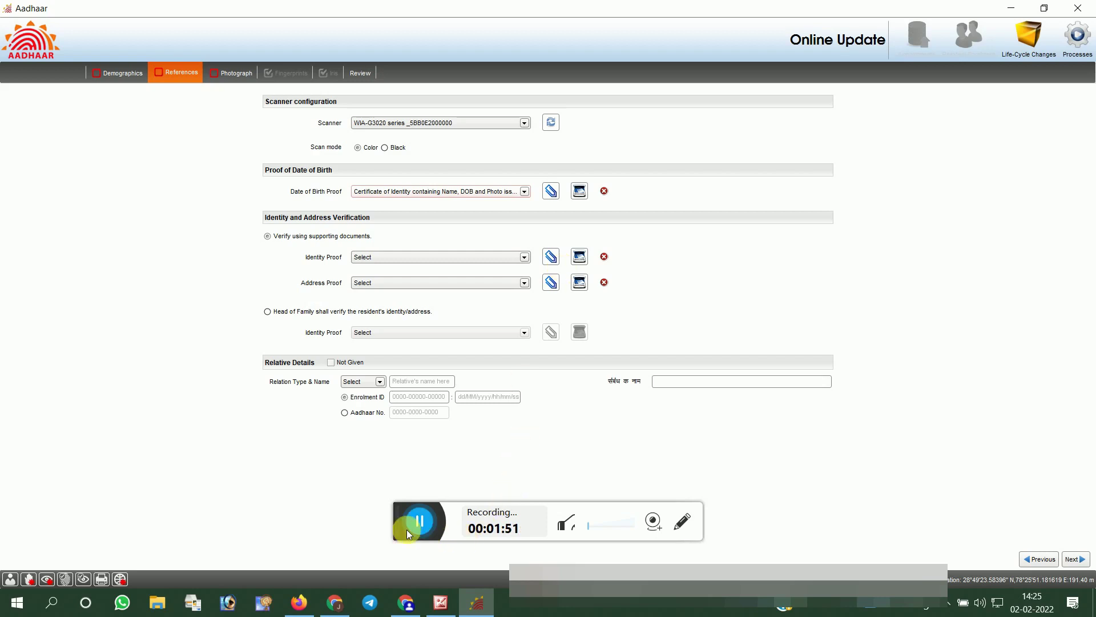
pyautogui.moveTo(406, 529); pyautogui.dragTo(510, 580)
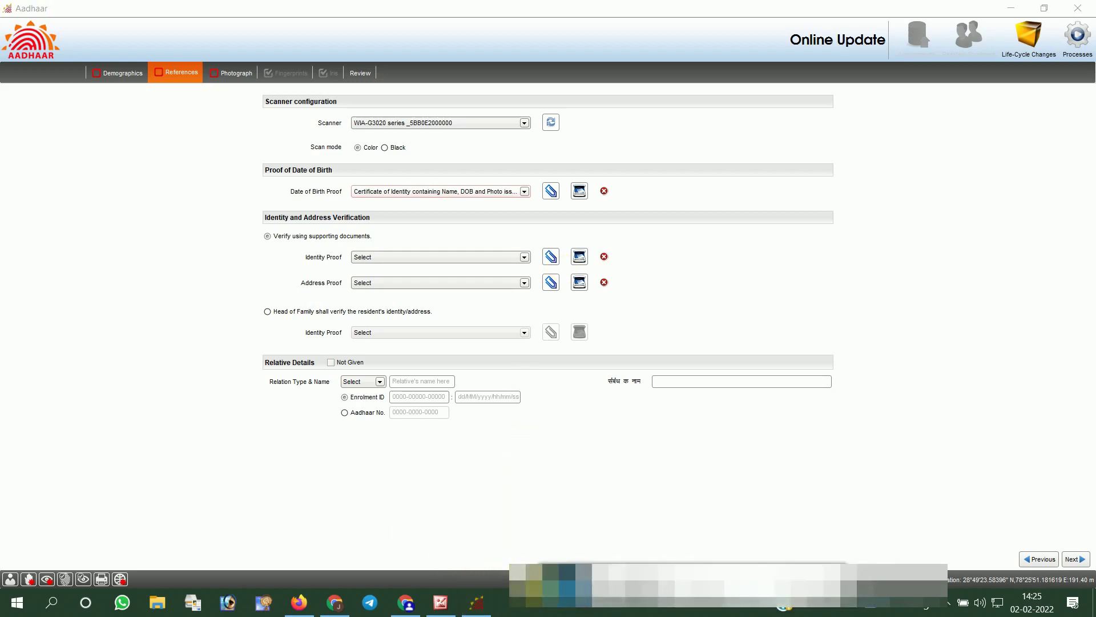
pyautogui.click(468, 192)
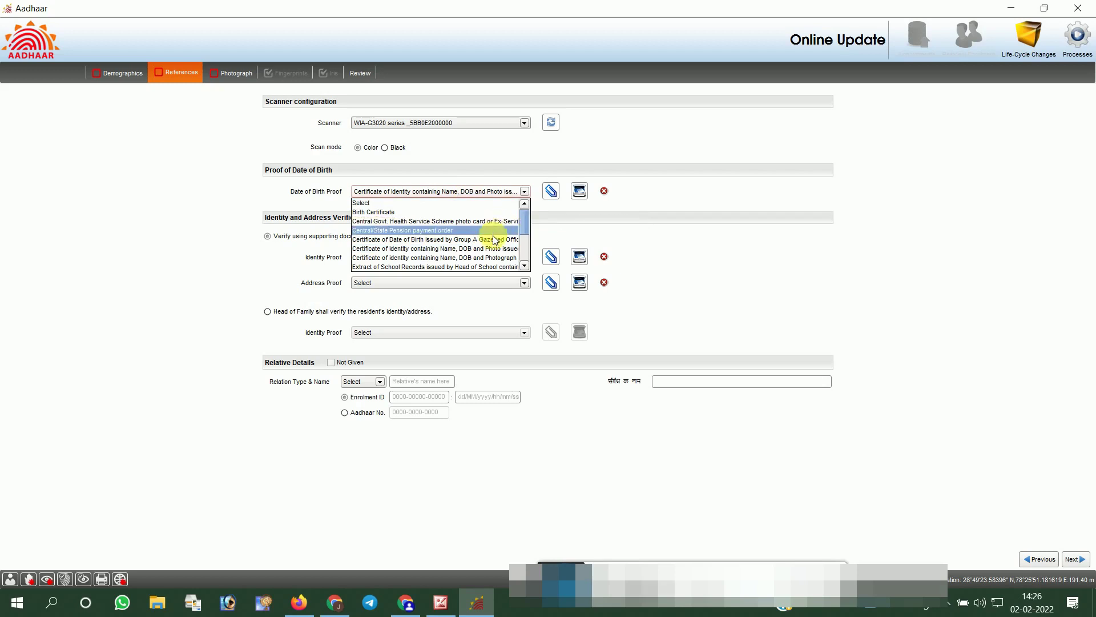
pyautogui.click(492, 239)
# - Set the Date of Birth Proof to "Marksheet issued by any Govt. Board or University"
pyautogui.click(495, 191)
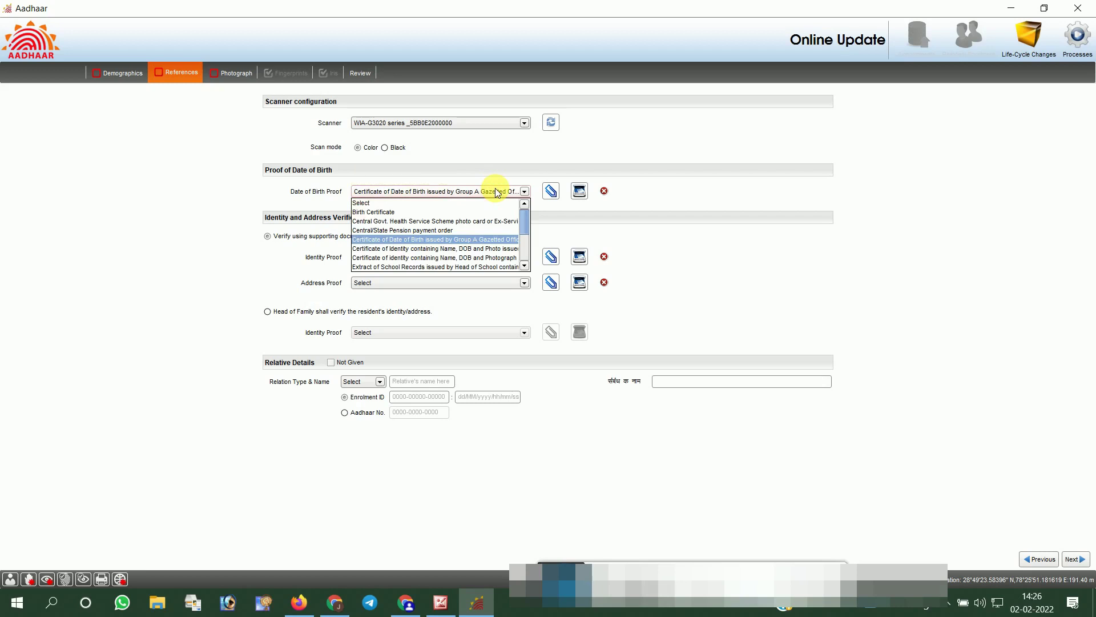
pyautogui.press('Down')
pyautogui.press('Down')
pyautogui.press('Down')
pyautogui.press('Down')
pyautogui.press('Down')
pyautogui.press('Down')
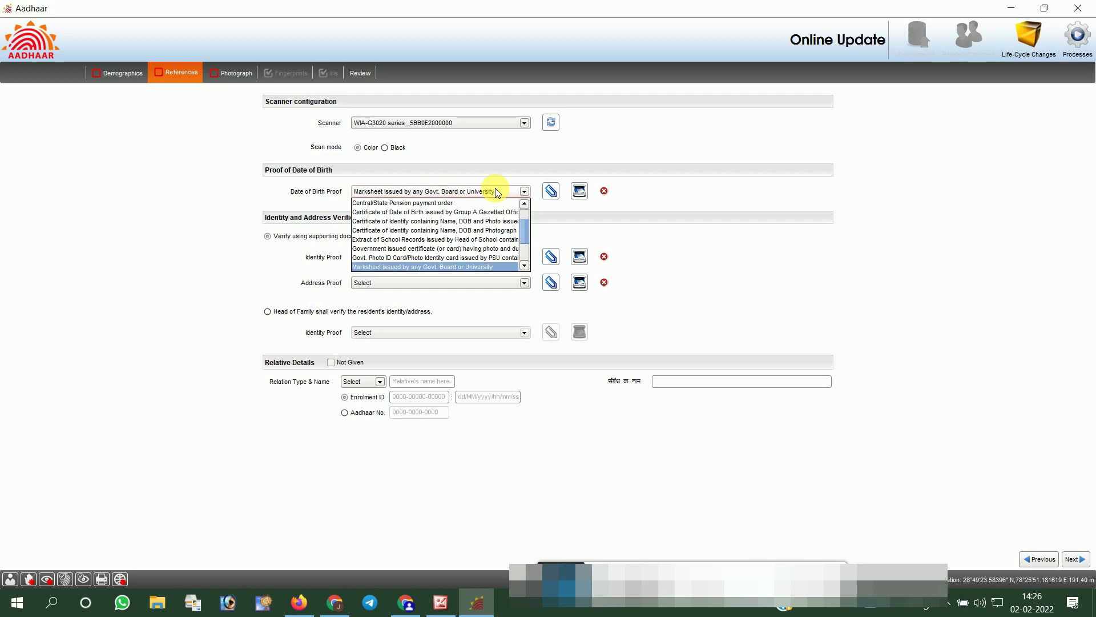
pyautogui.press('Return')
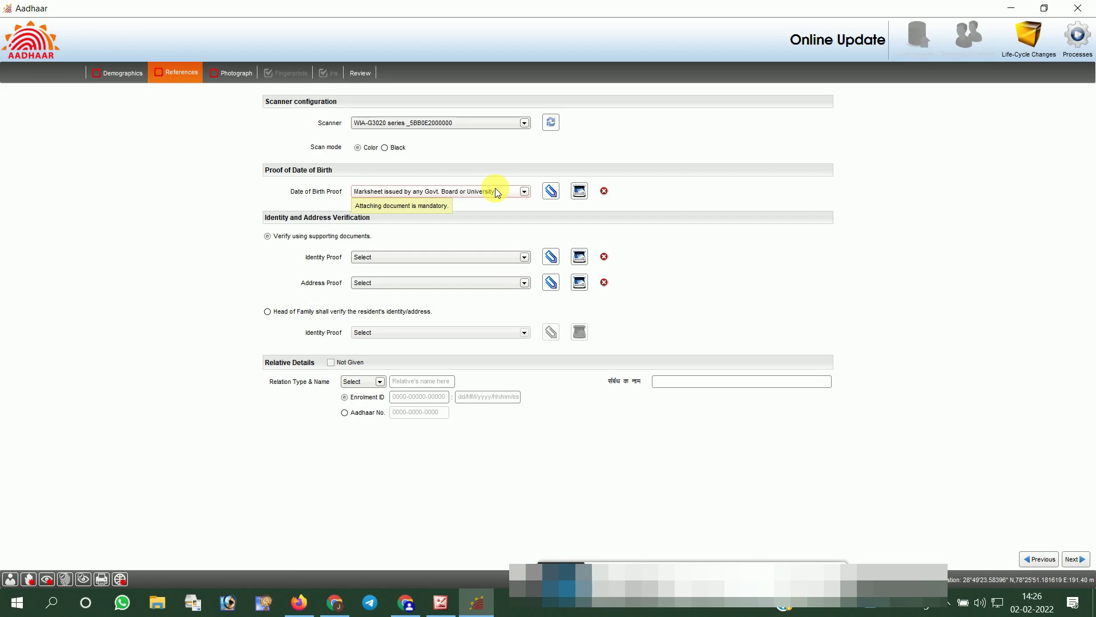
# - Set the Identity Proof under supporting documents to "Photo ID issued by Recognized Educational Institution"
pyautogui.click(488, 255)
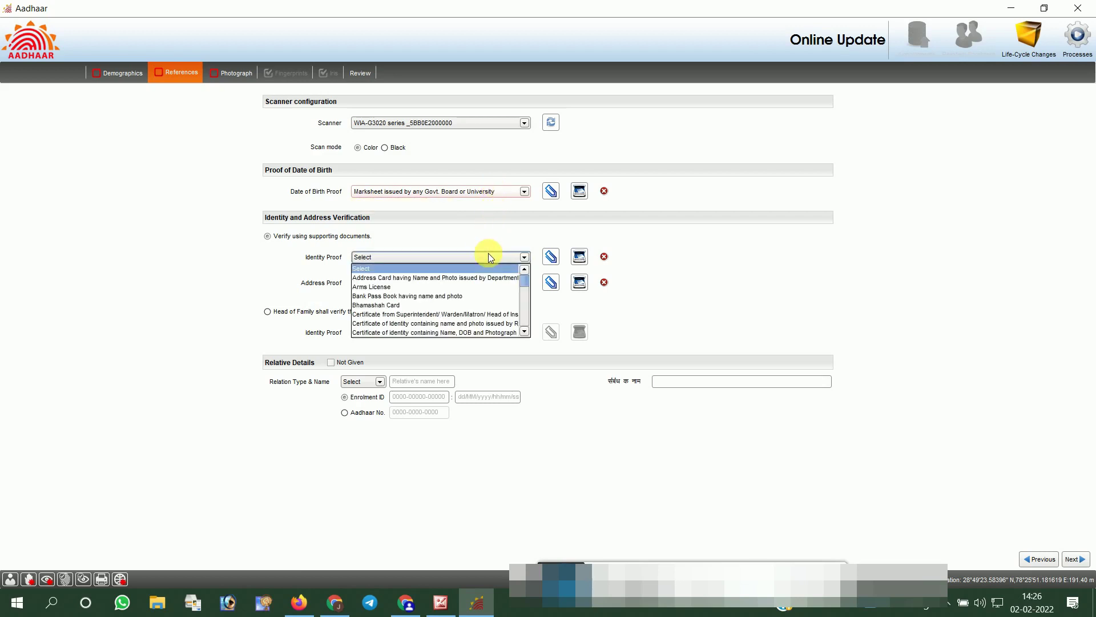
pyautogui.press('p')
pyautogui.press('h')
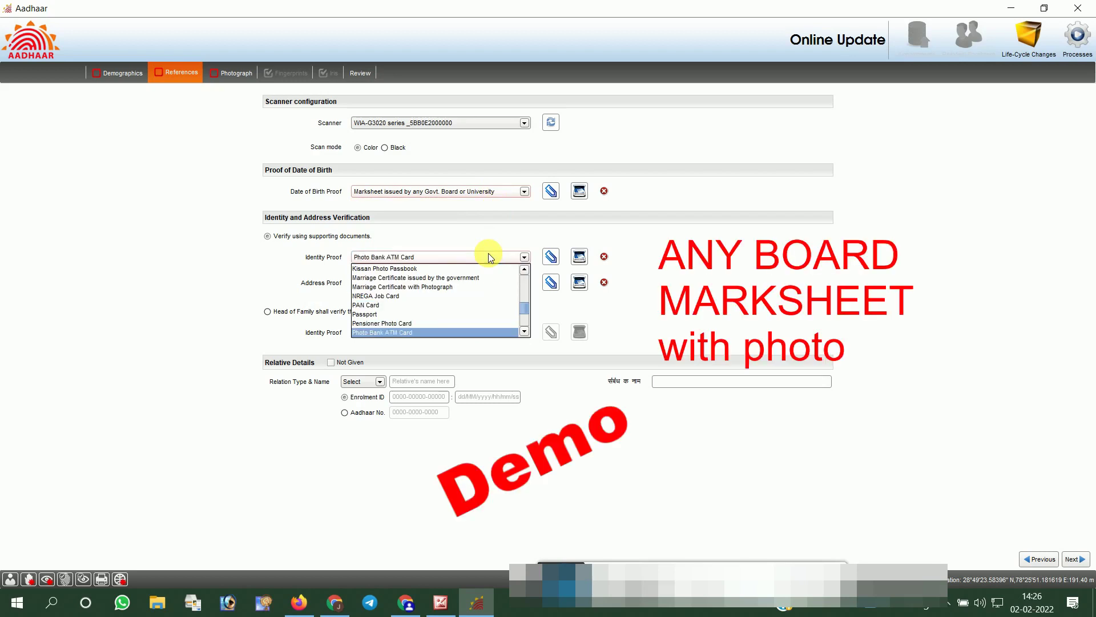
pyautogui.press('Down')
pyautogui.press('Down')
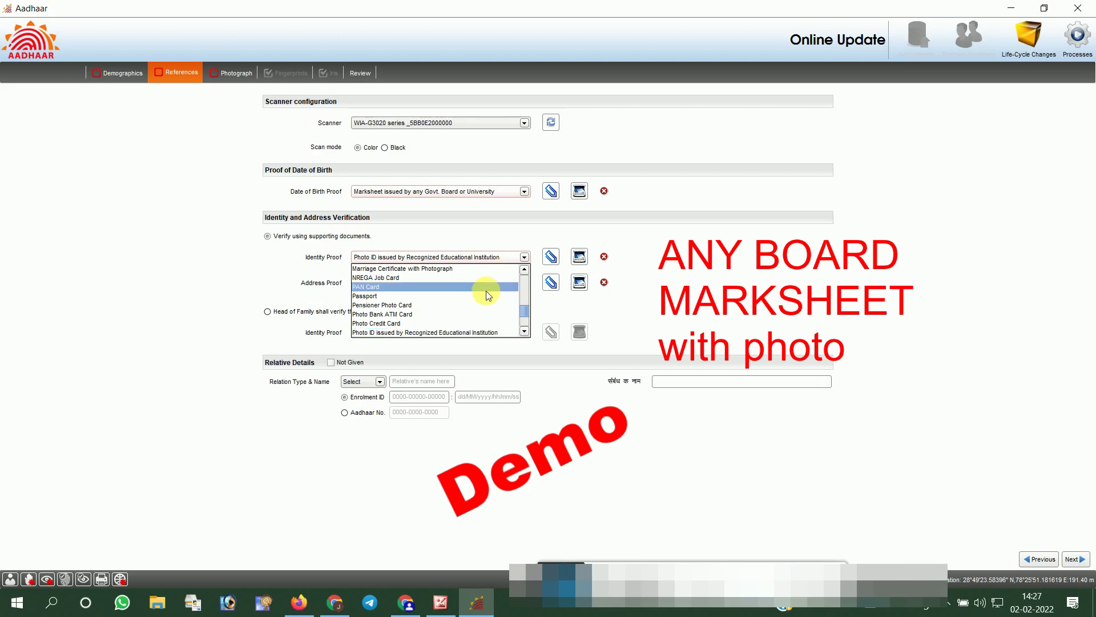
pyautogui.click(477, 331)
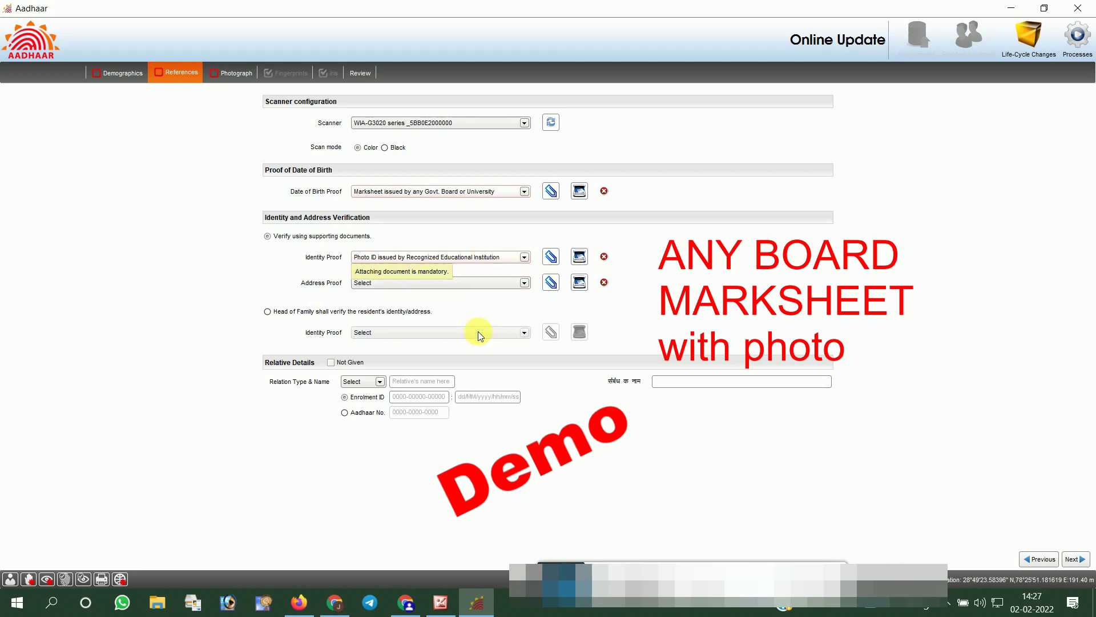
# - Scan the supporting document for the Identity Proof into the document preview
pyautogui.click(579, 258)
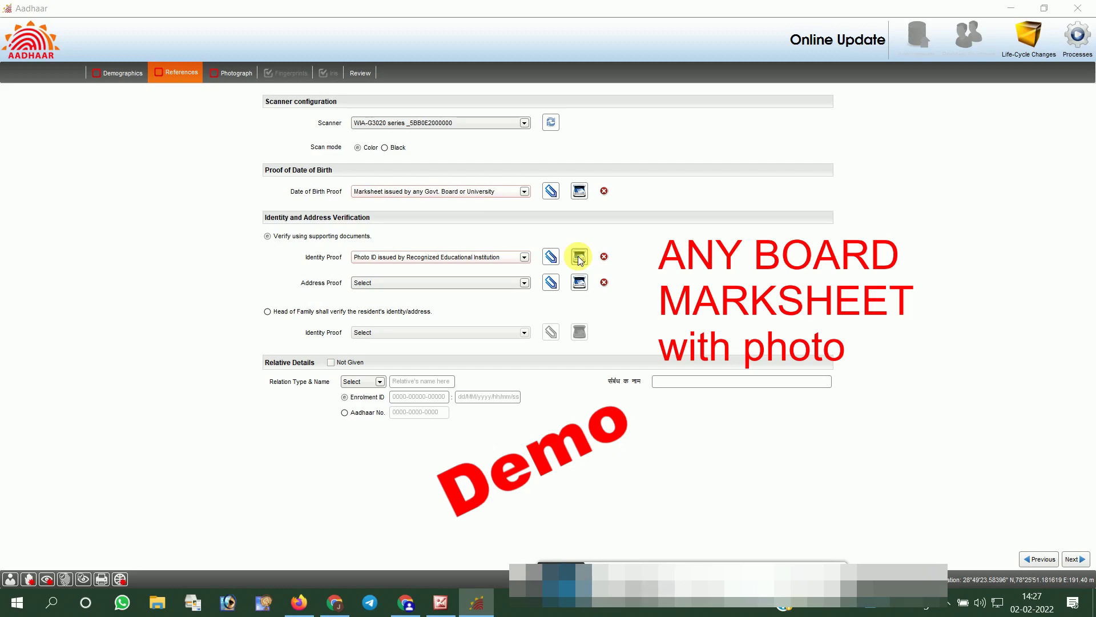
pyautogui.click(579, 257)
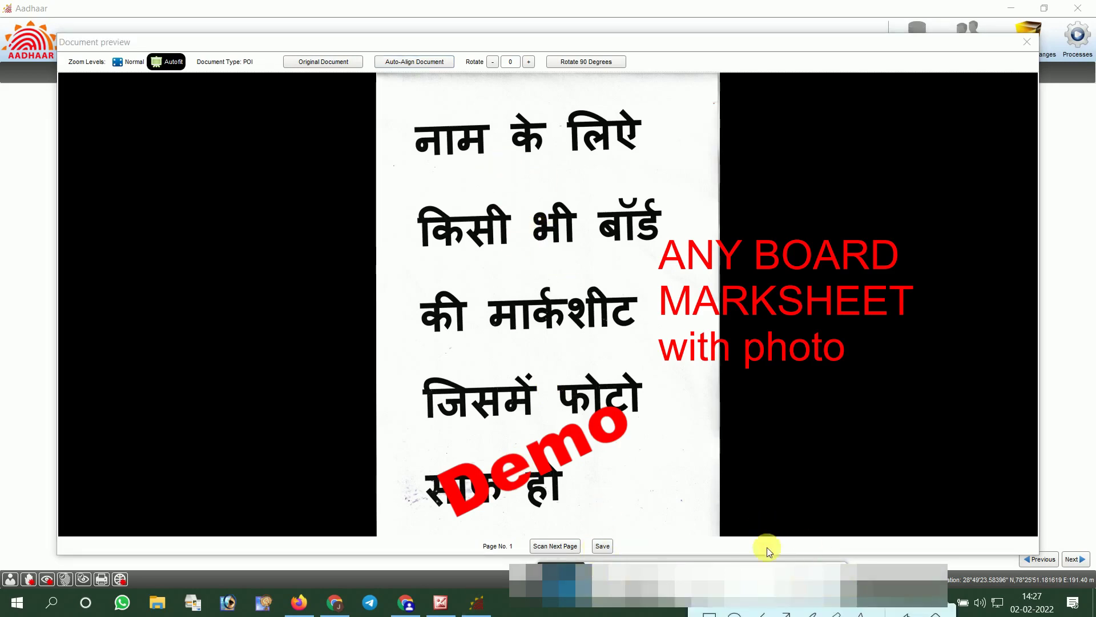
# - Circle the preview's Save option with an annotation ellipse, and erase the mark
pyautogui.click(611, 526)
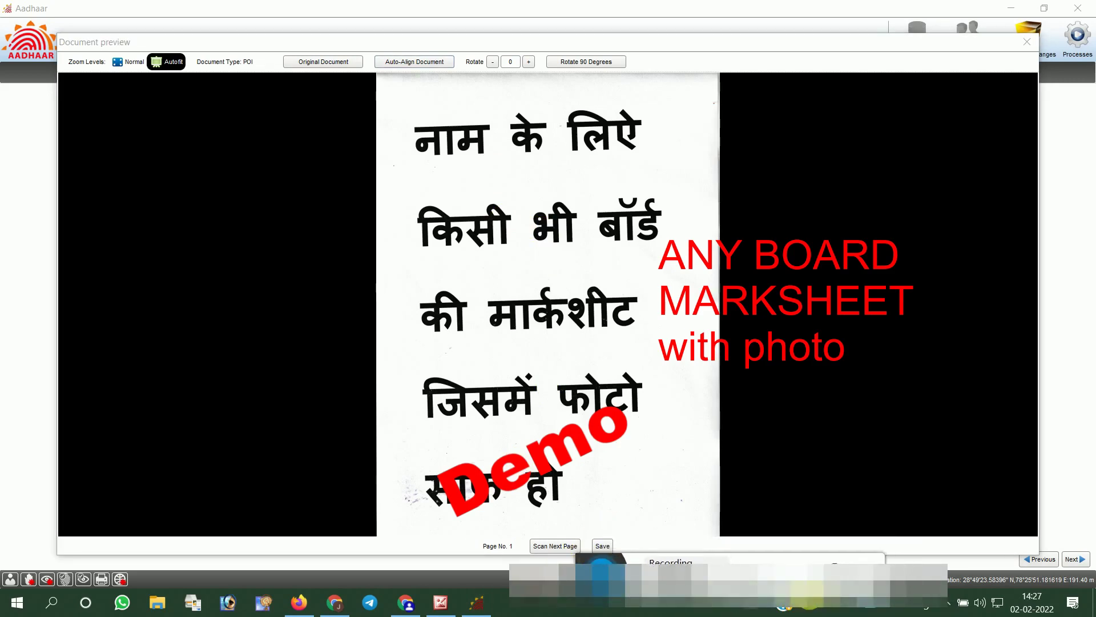
pyautogui.moveTo(761, 614)
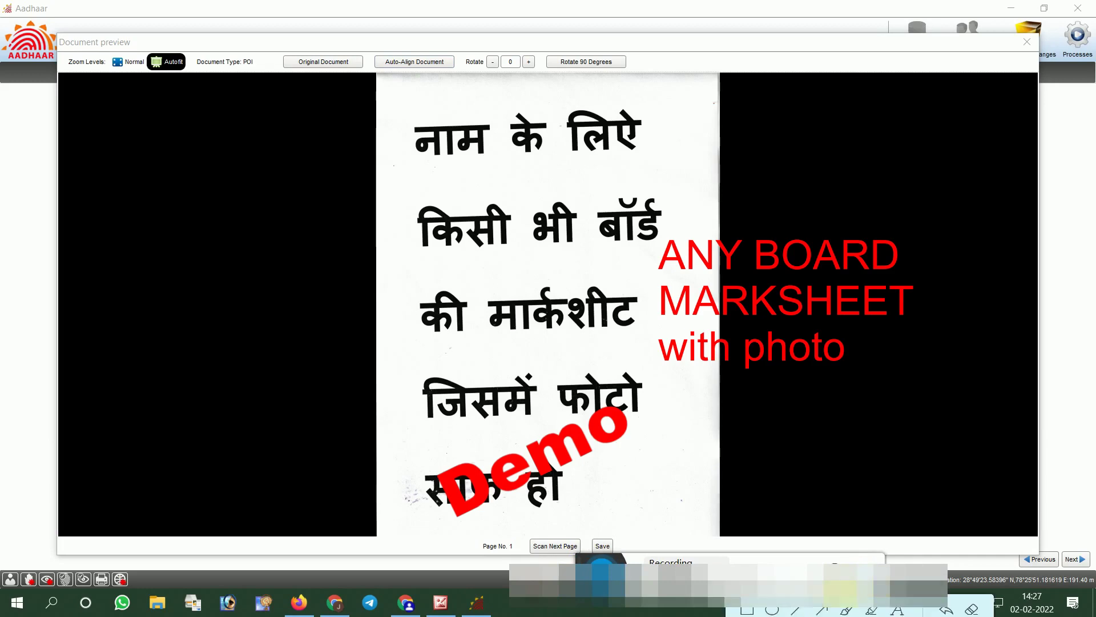
pyautogui.click(772, 610)
pyautogui.moveTo(586, 532); pyautogui.dragTo(620, 558)
pyautogui.click(974, 609)
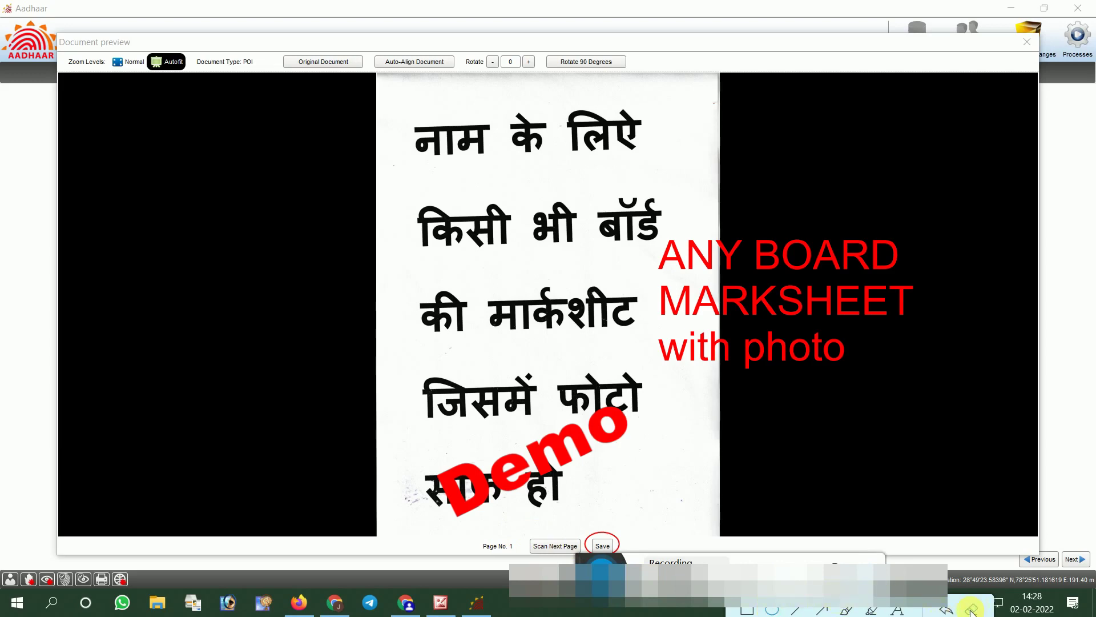
pyautogui.click(588, 542)
# - Outline the preview's Scan Next Page option with an annotation rectangle, and erase the mark
pyautogui.click(746, 610)
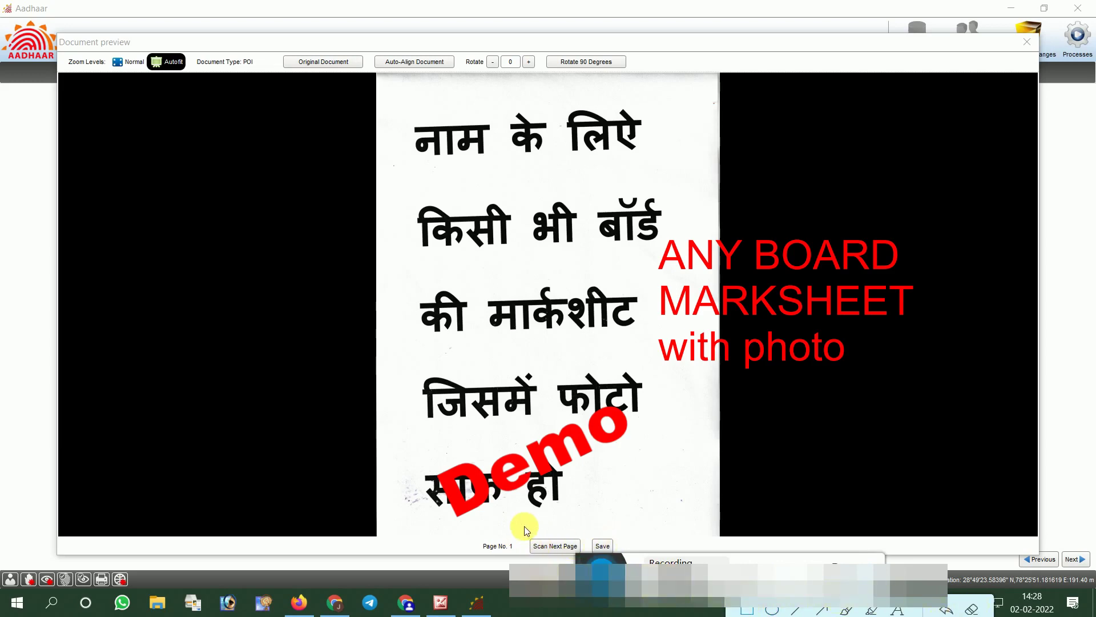
pyautogui.moveTo(522, 529)
pyautogui.mouseDown()
pyautogui.moveTo(598, 560)
pyautogui.moveTo(587, 557)
pyautogui.mouseUp()
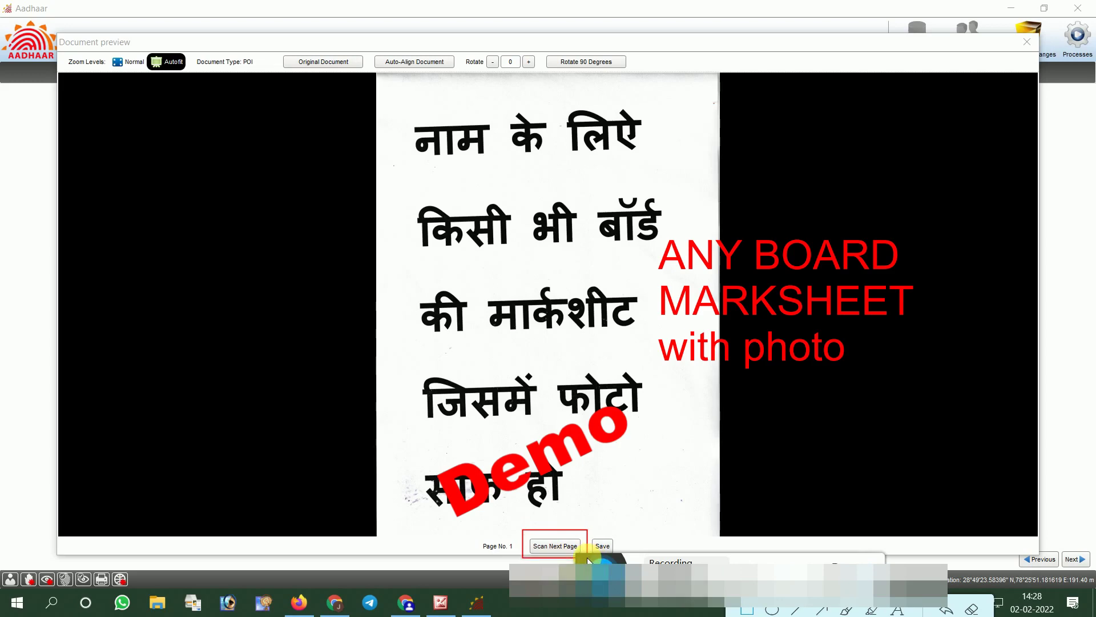
pyautogui.click(972, 607)
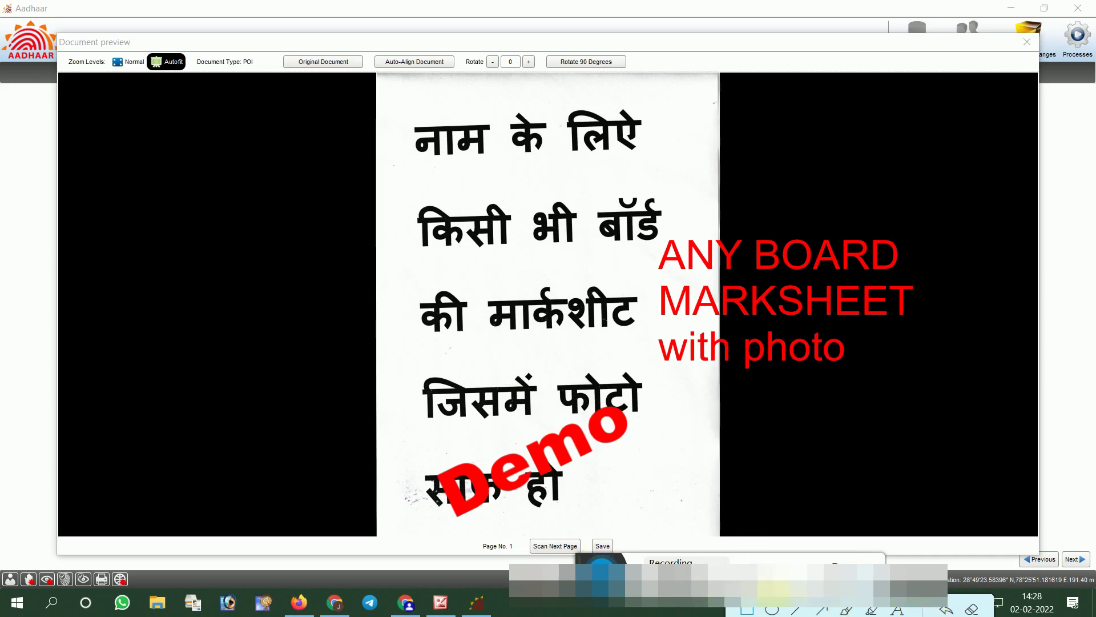
# - Save the scanned one-page document as the Identity Proof attachment
pyautogui.click(604, 546)
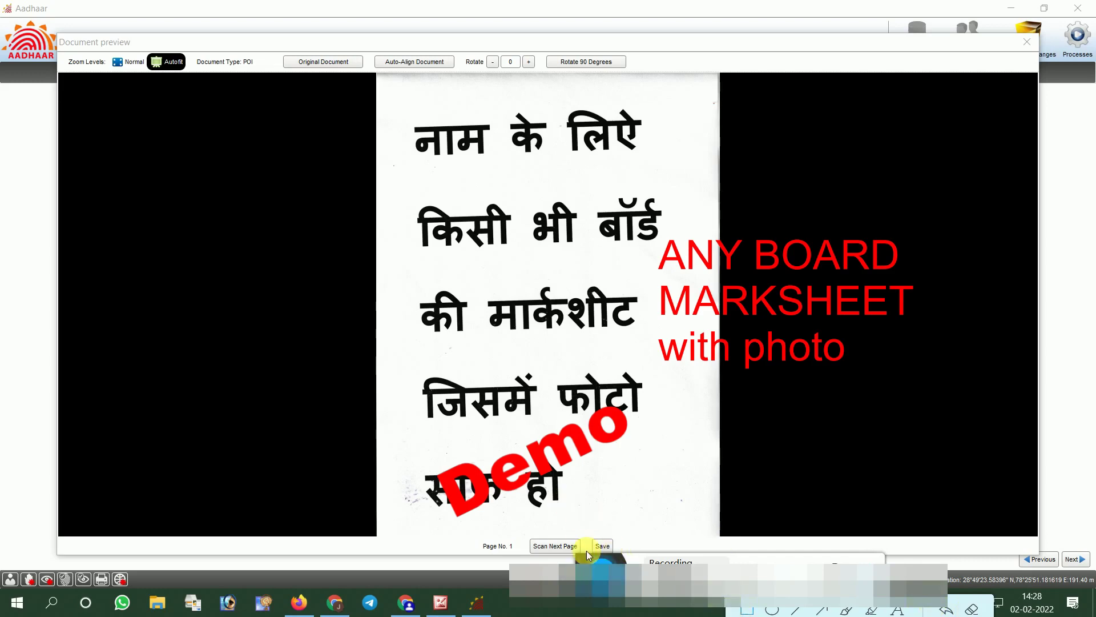
pyautogui.moveTo(579, 561)
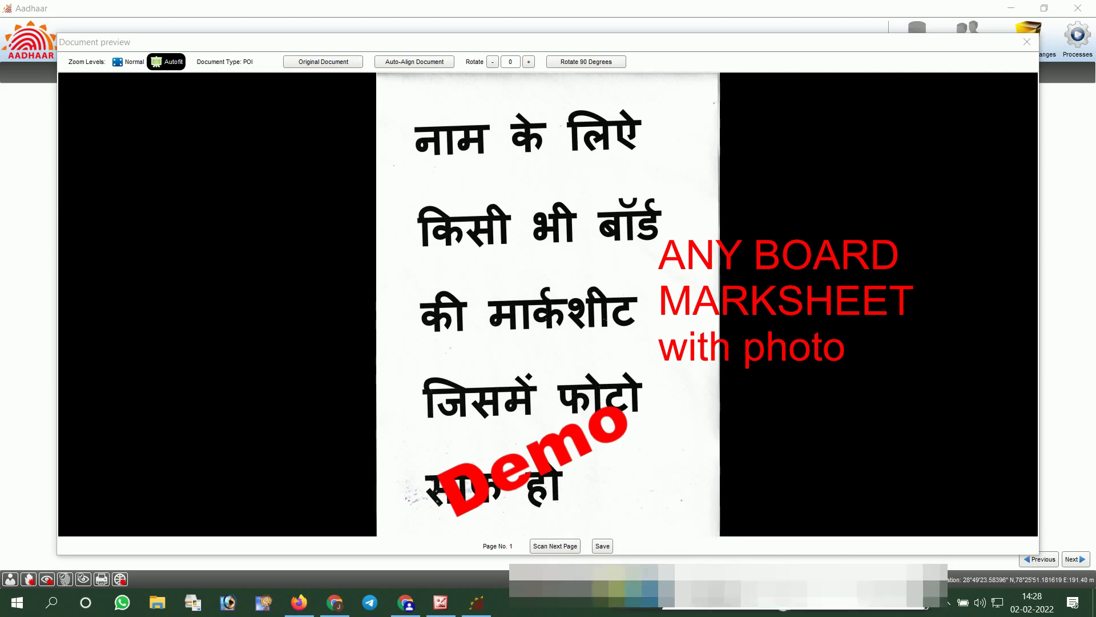
pyautogui.click(602, 546)
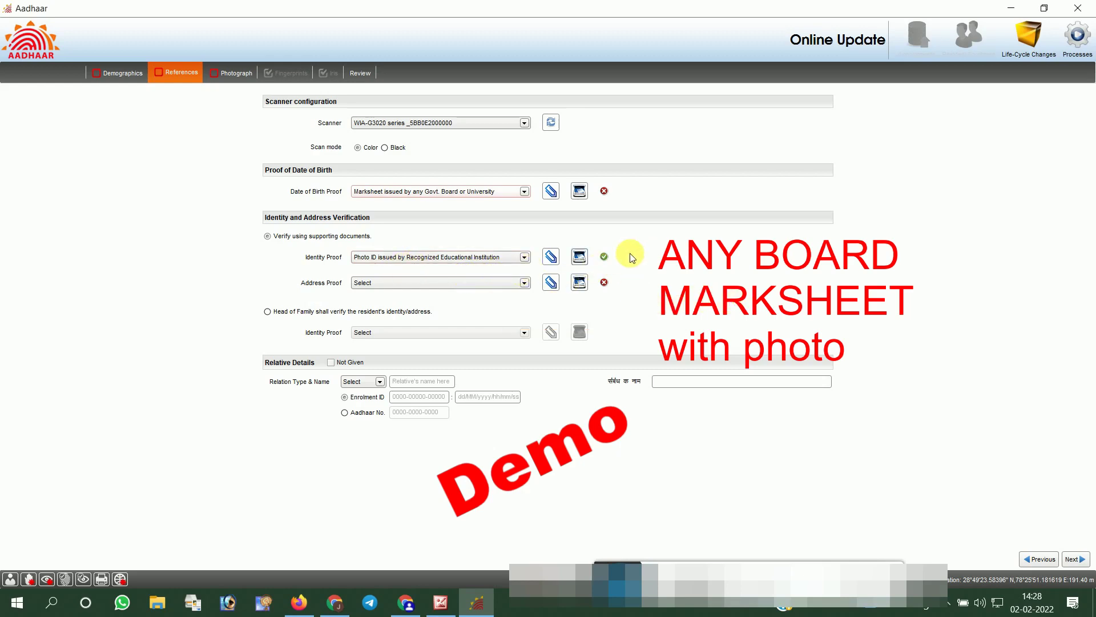
# - Change the Identity Proof under supporting documents to "Extract of School Records issued by Head of School"
pyautogui.click(474, 258)
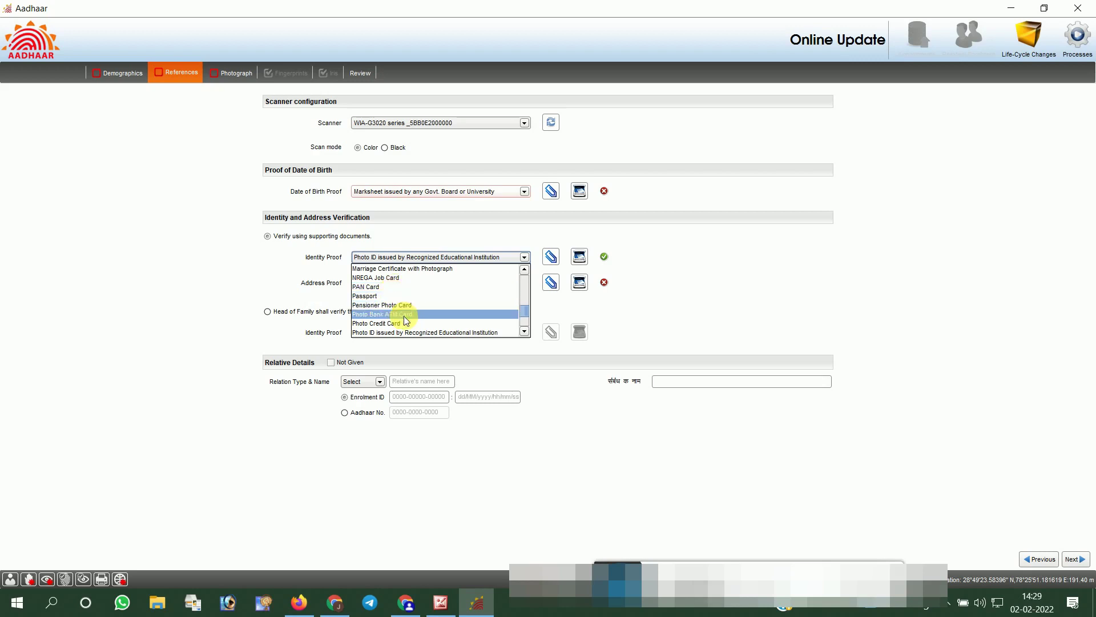
pyautogui.scroll(5, 411, 309)
pyautogui.click(426, 319)
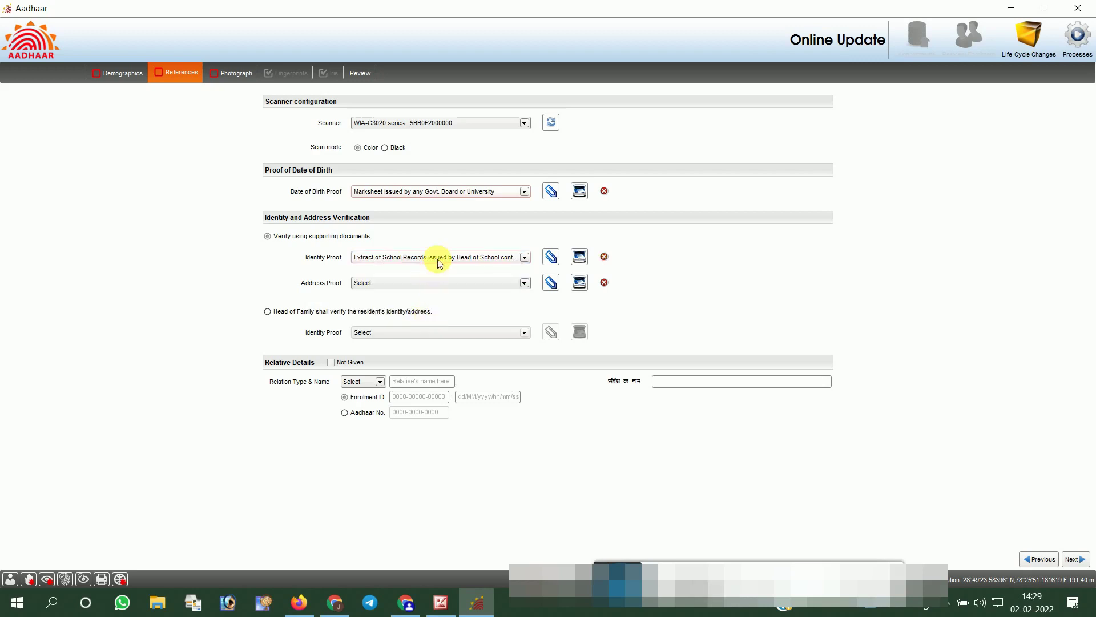
# - Change the Identity Proof under supporting documents to "Certificate from Superintendent/ Warden/Matron/ Head of Institution"
pyautogui.click(440, 257)
pyautogui.click(441, 285)
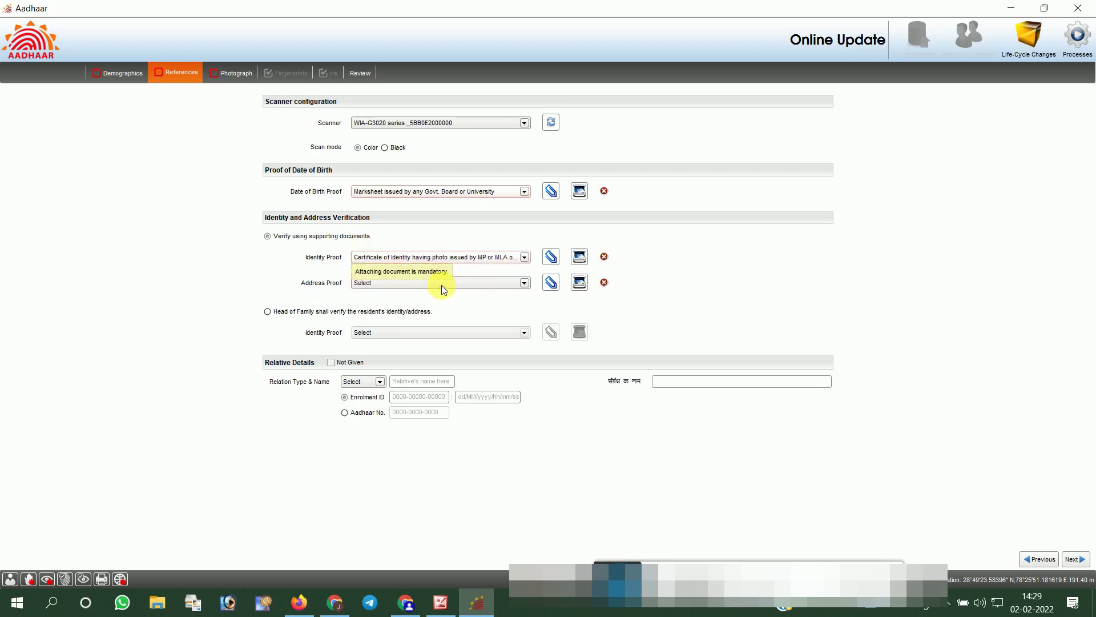
pyautogui.click(455, 258)
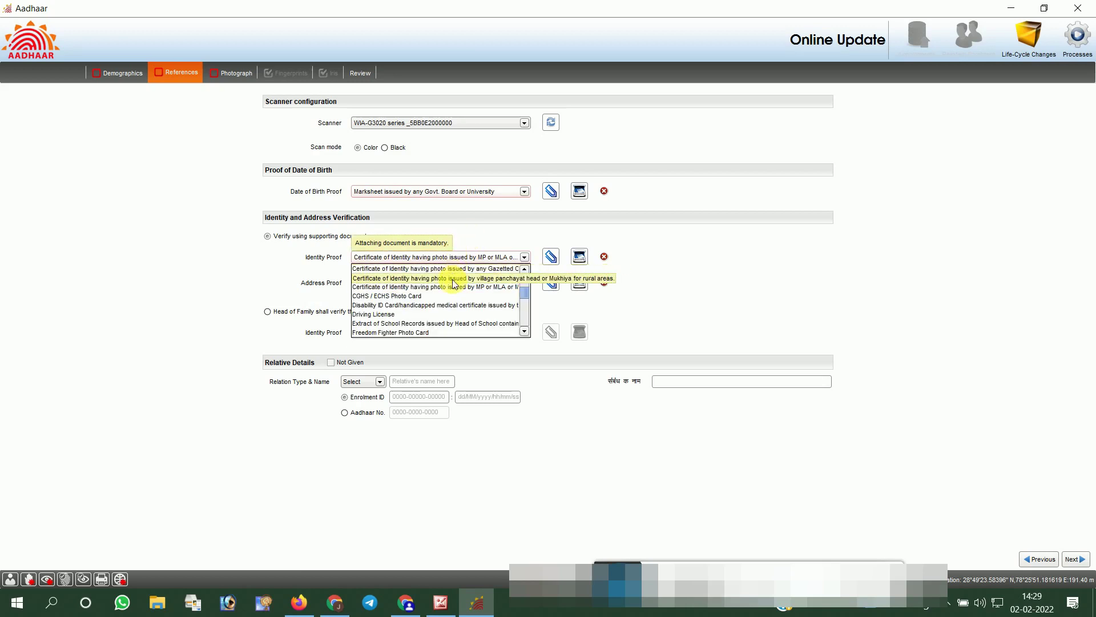
pyautogui.scroll(1, 455, 284)
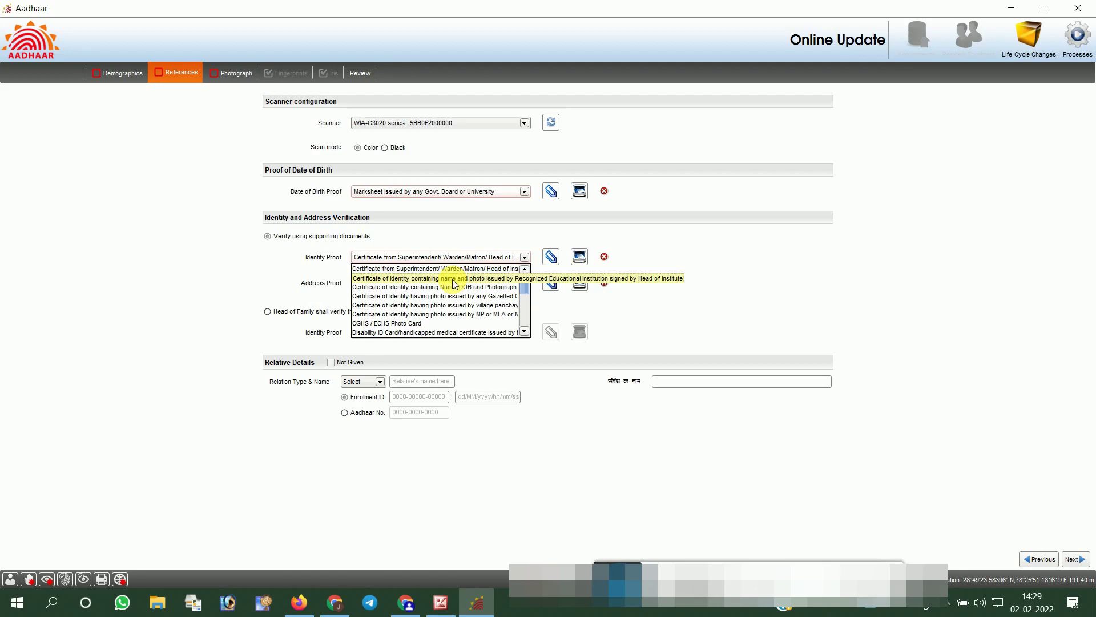
pyautogui.click(725, 225)
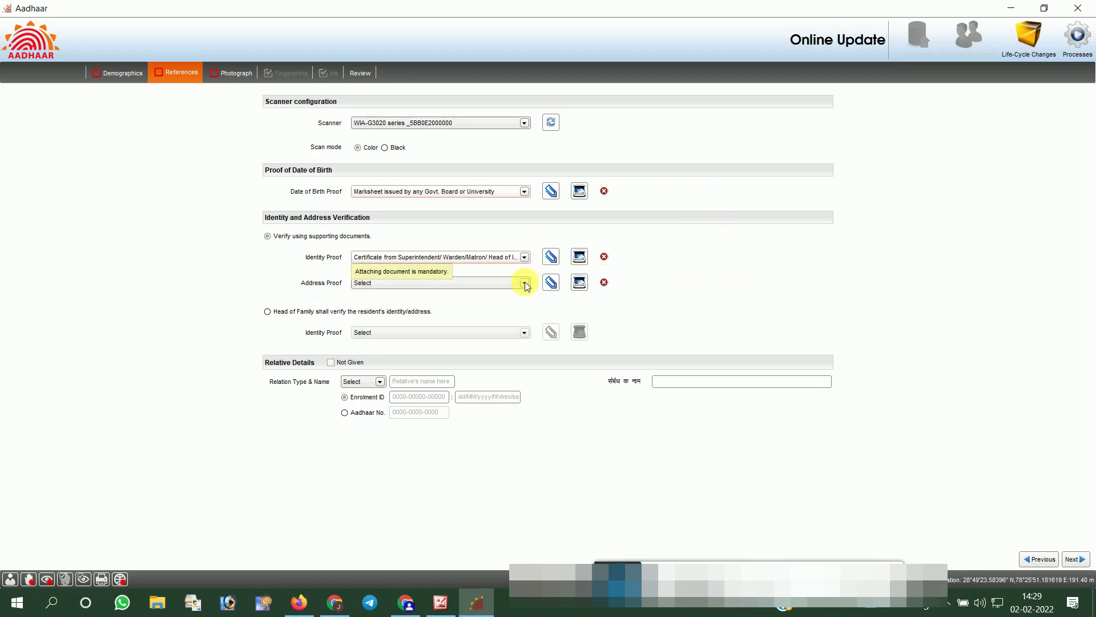
# - Set the Address Proof to Voter ID and scan its first page
pyautogui.click(423, 285)
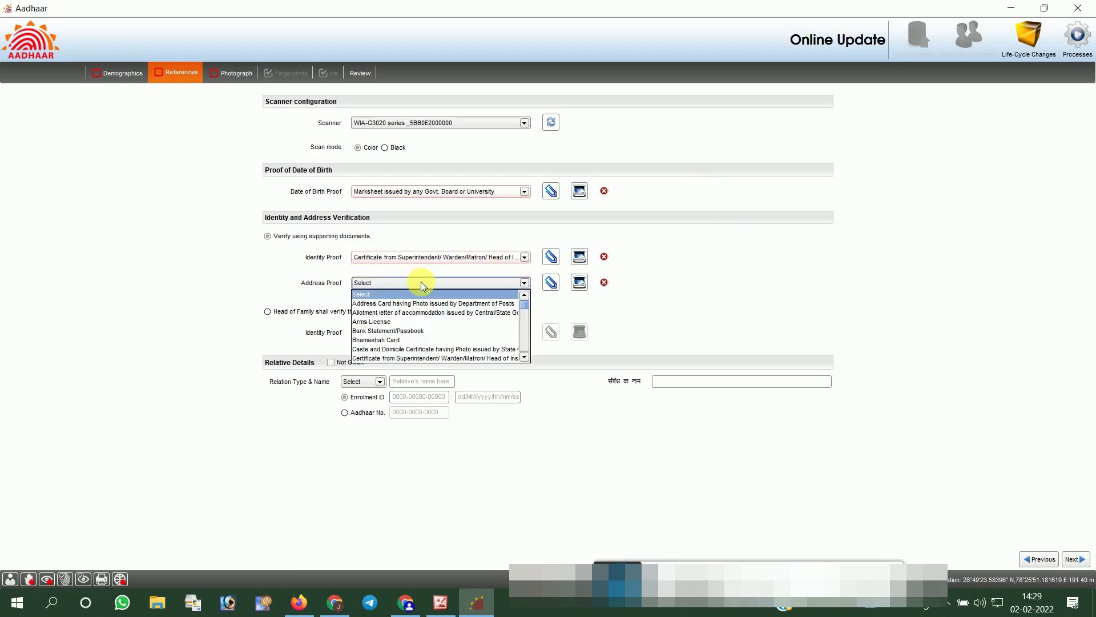
pyautogui.press('End')
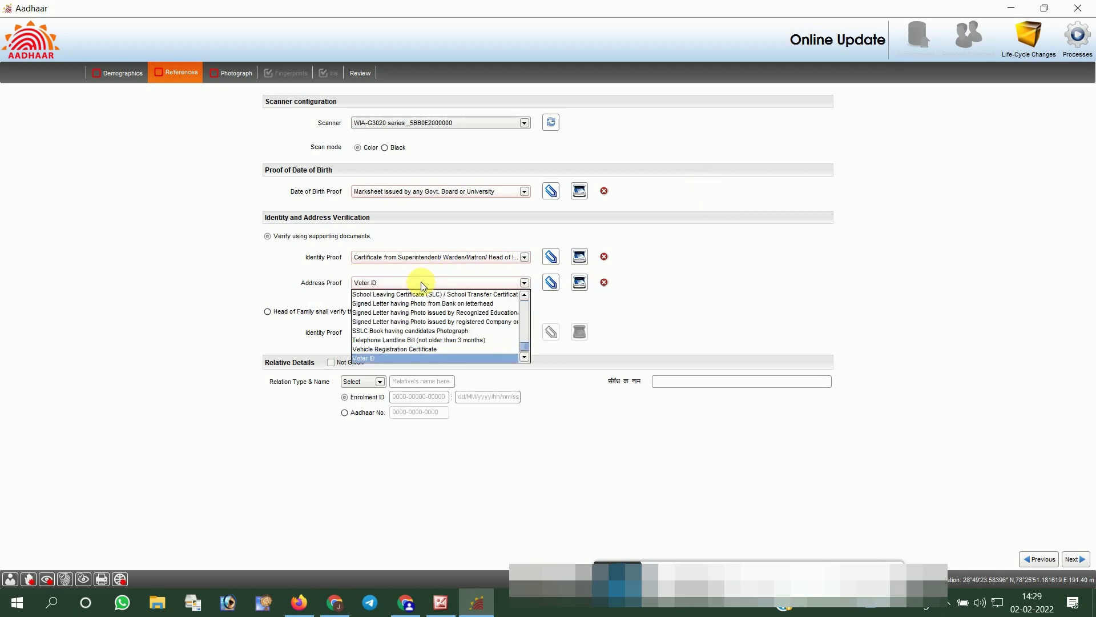
pyautogui.press('Return')
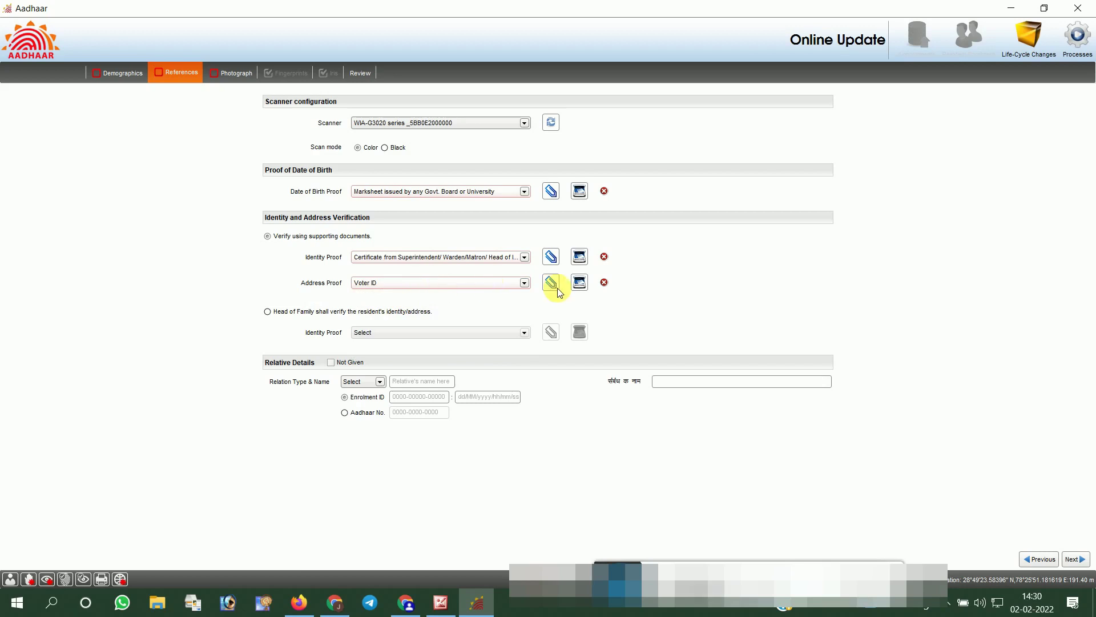
pyautogui.click(581, 290)
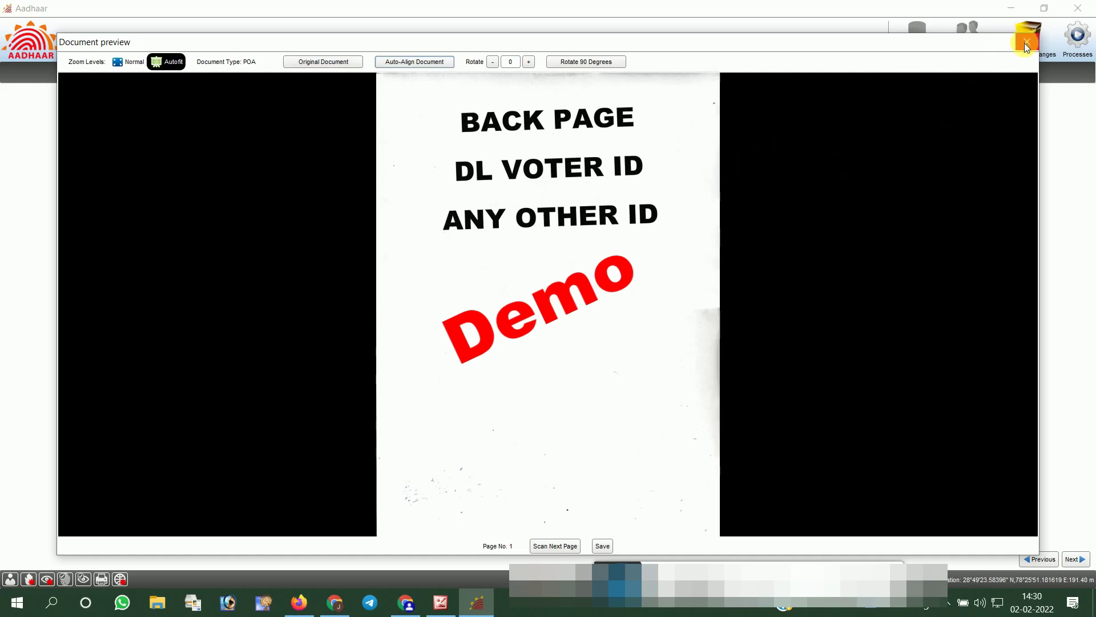
# - Circle the document preview's Close option with an annotation ellipse, erase the mark, and close the preview without saving the scan
pyautogui.moveTo(1023, 38); pyautogui.dragTo(996, 57)
pyautogui.moveTo(893, 90); pyautogui.dragTo(813, 150)
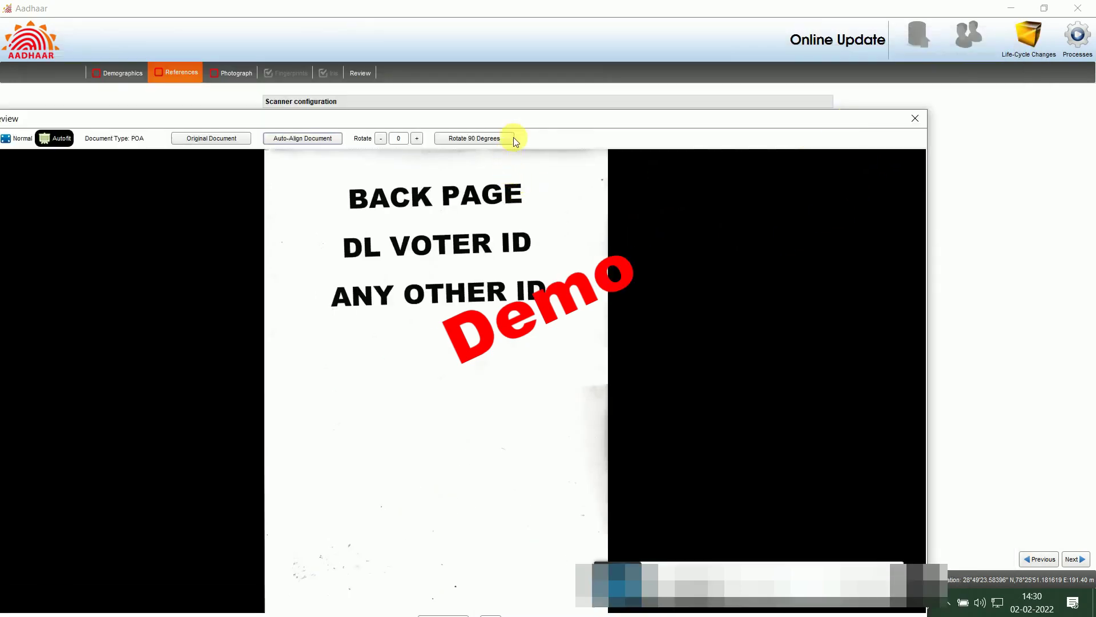
pyautogui.moveTo(560, 123); pyautogui.dragTo(585, 120)
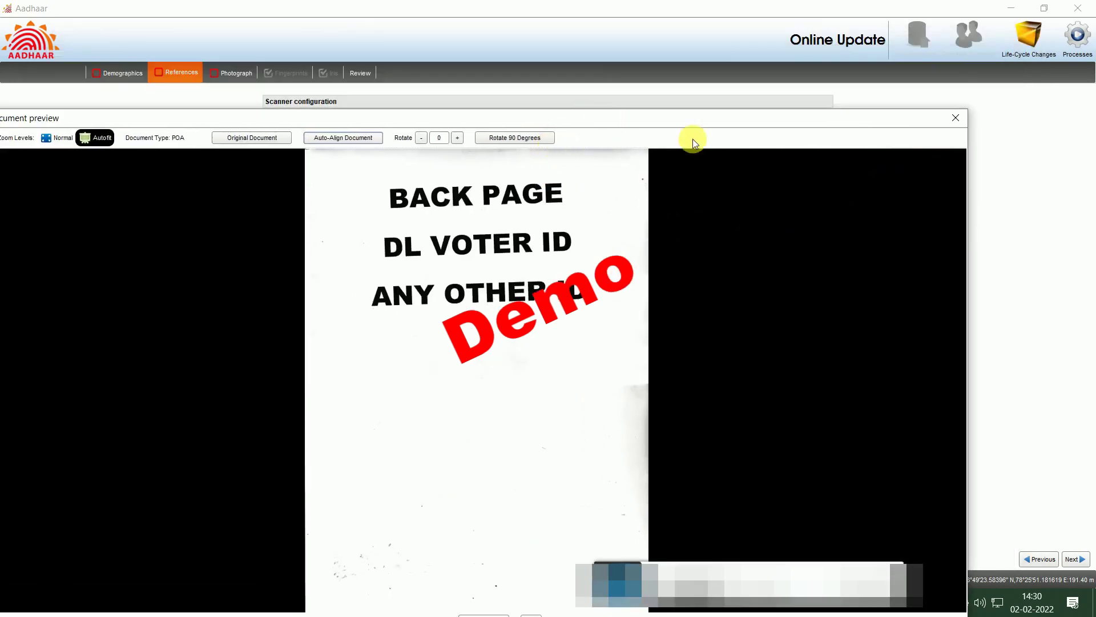
pyautogui.moveTo(856, 615)
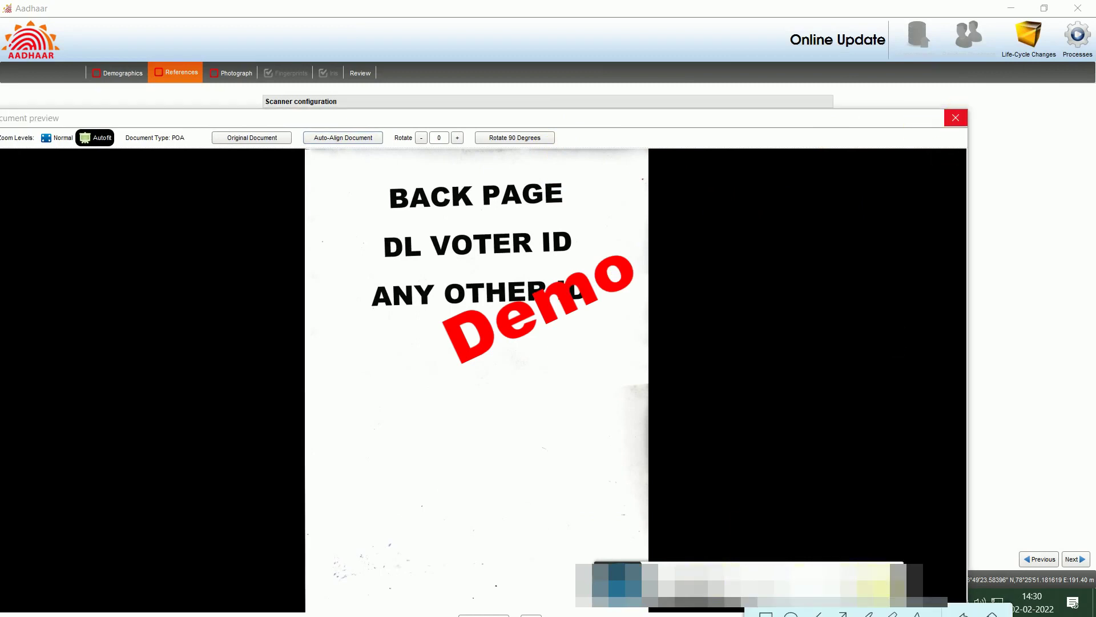
pyautogui.moveTo(939, 87); pyautogui.dragTo(990, 146)
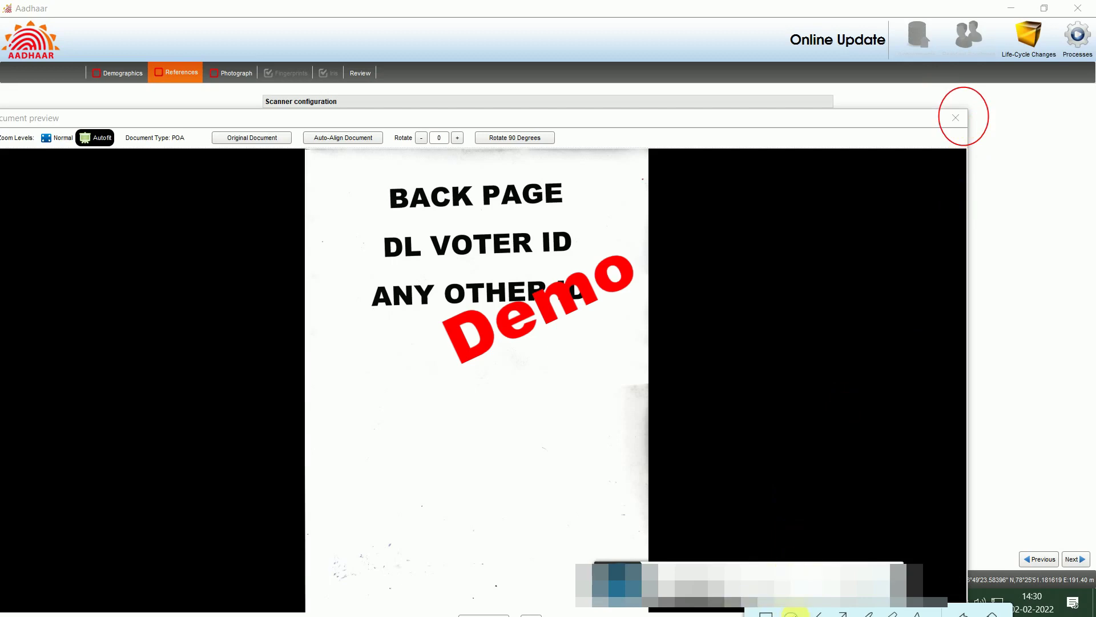
pyautogui.click(994, 614)
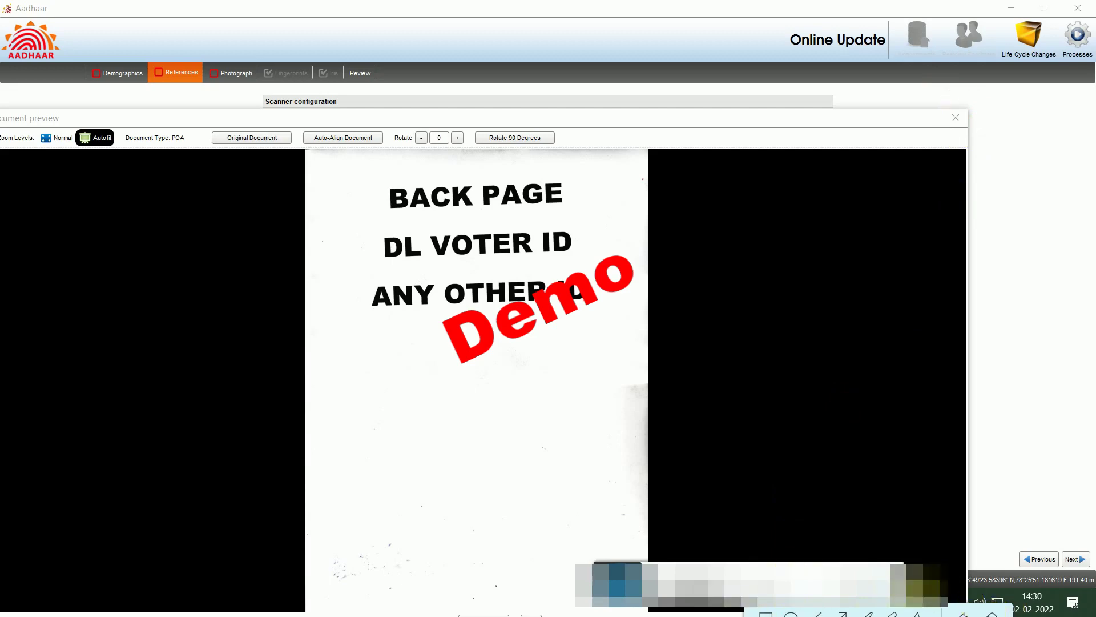
pyautogui.click(957, 123)
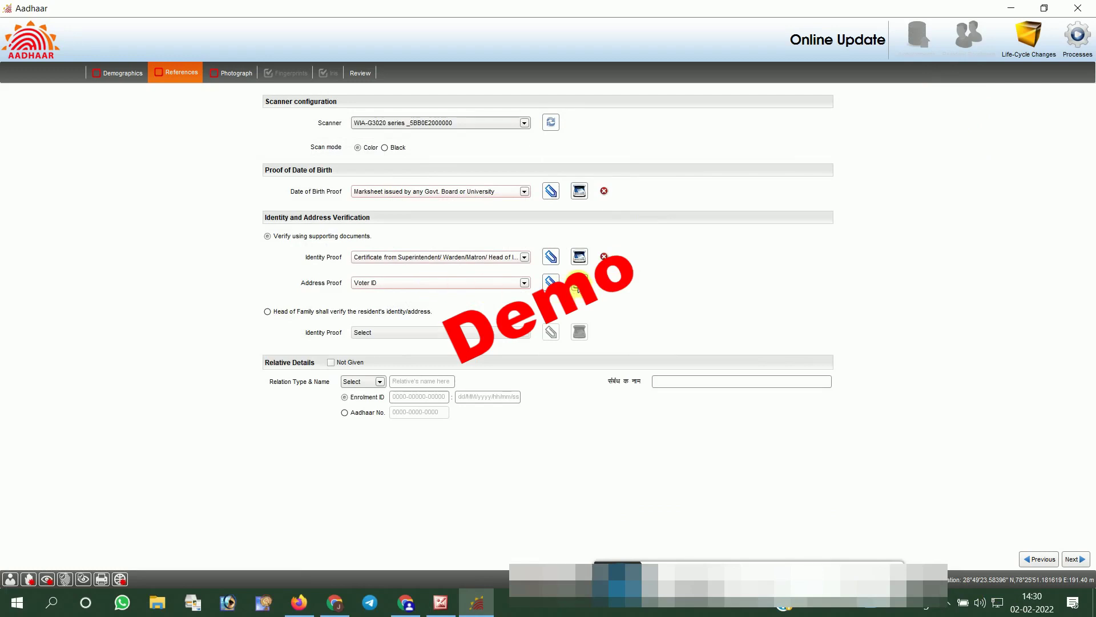
# - Change the Address Proof to Driving License
pyautogui.click(494, 283)
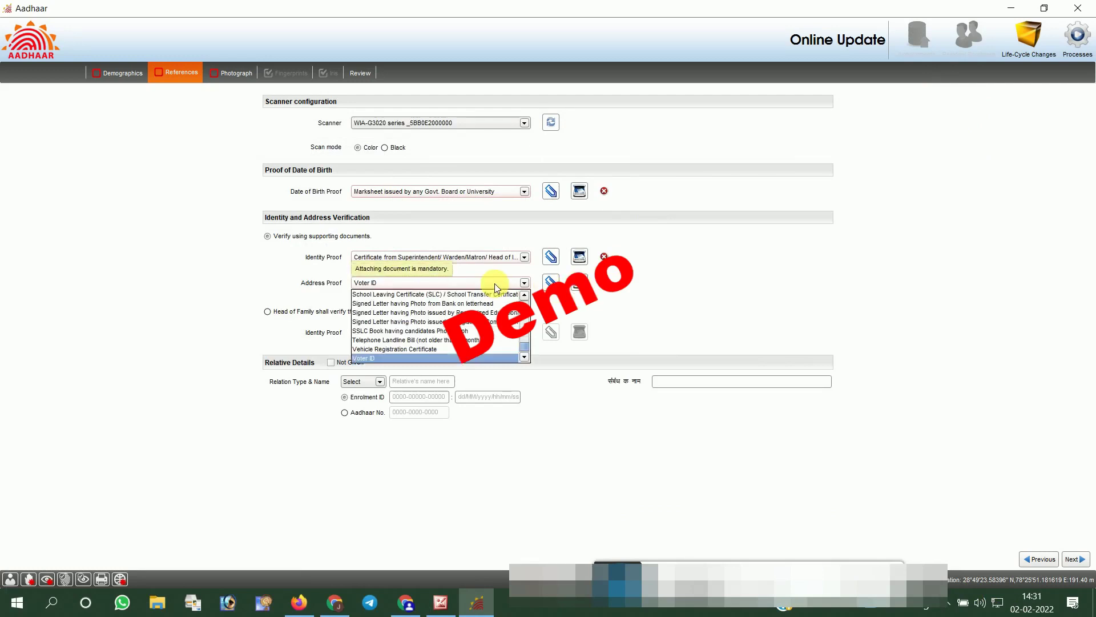
pyautogui.press('d')
pyautogui.press('d')
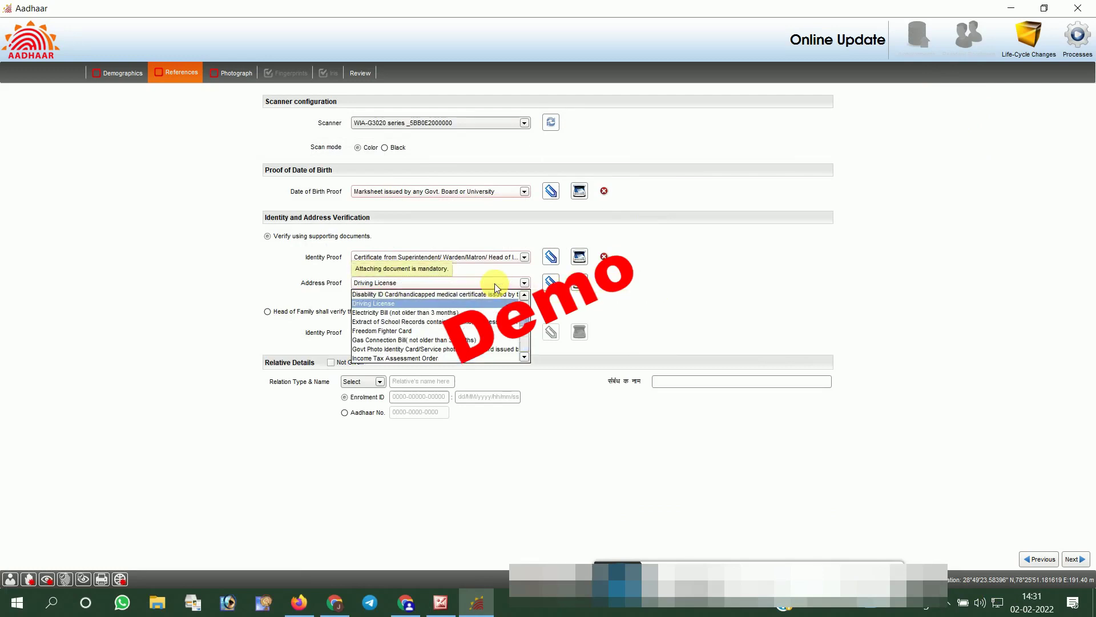
pyautogui.press('Return')
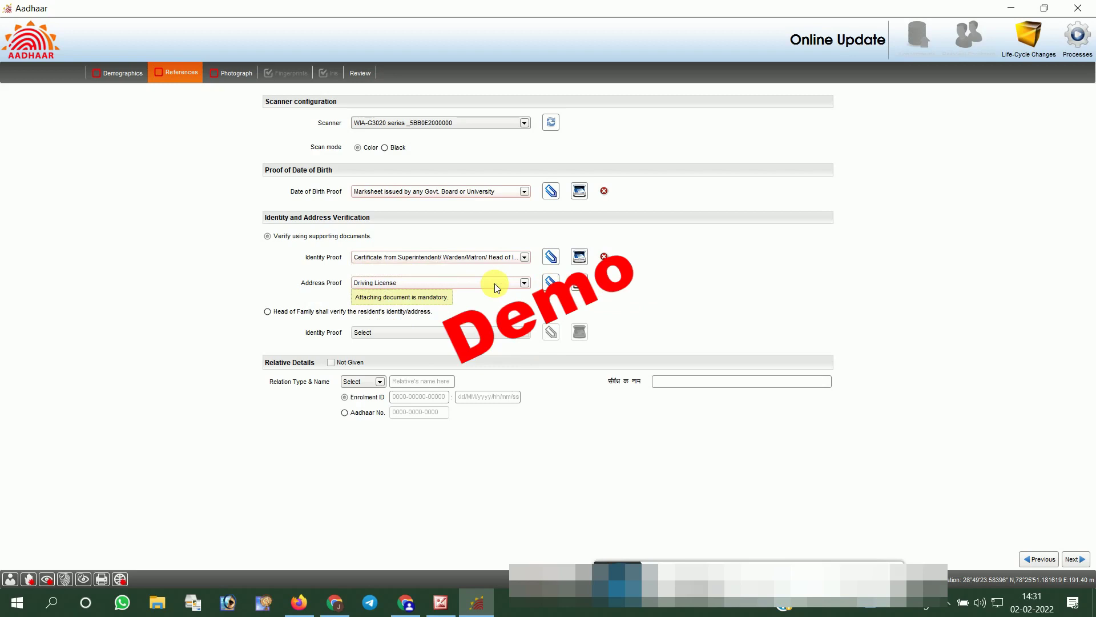
# - Scan the front and back pages of the Driving License and save them as the Address Proof attachment
pyautogui.click(577, 289)
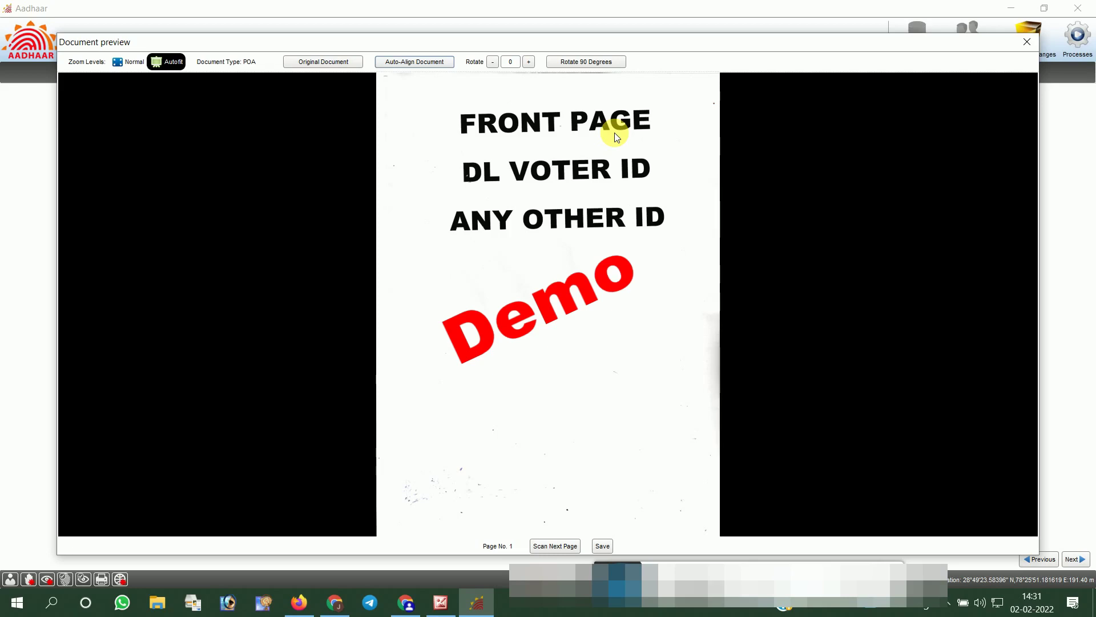
pyautogui.click(551, 546)
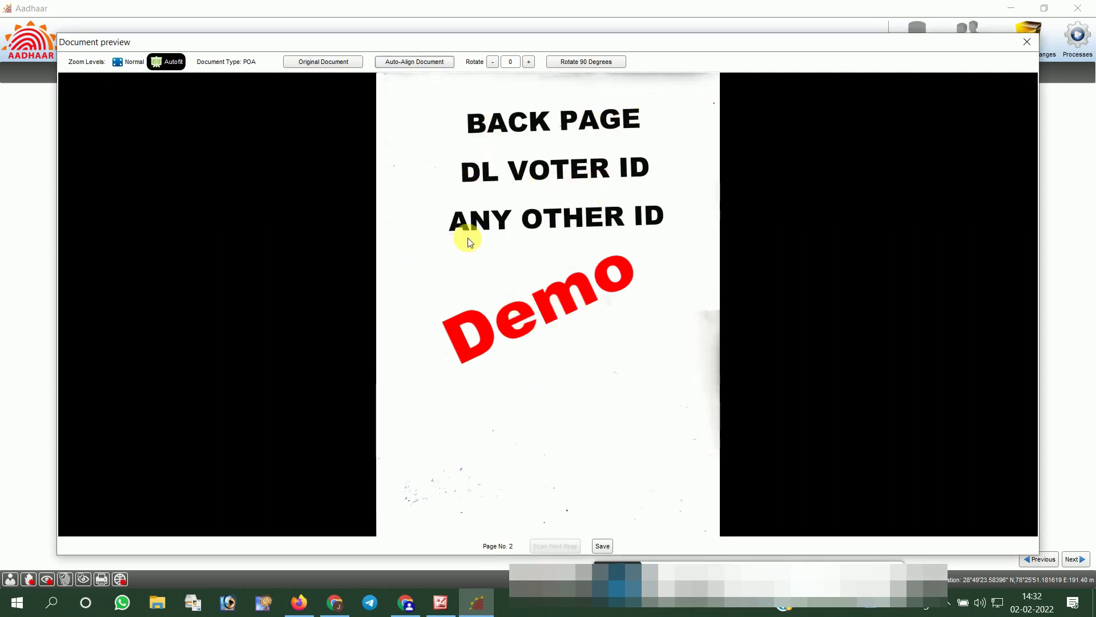
pyautogui.click(604, 547)
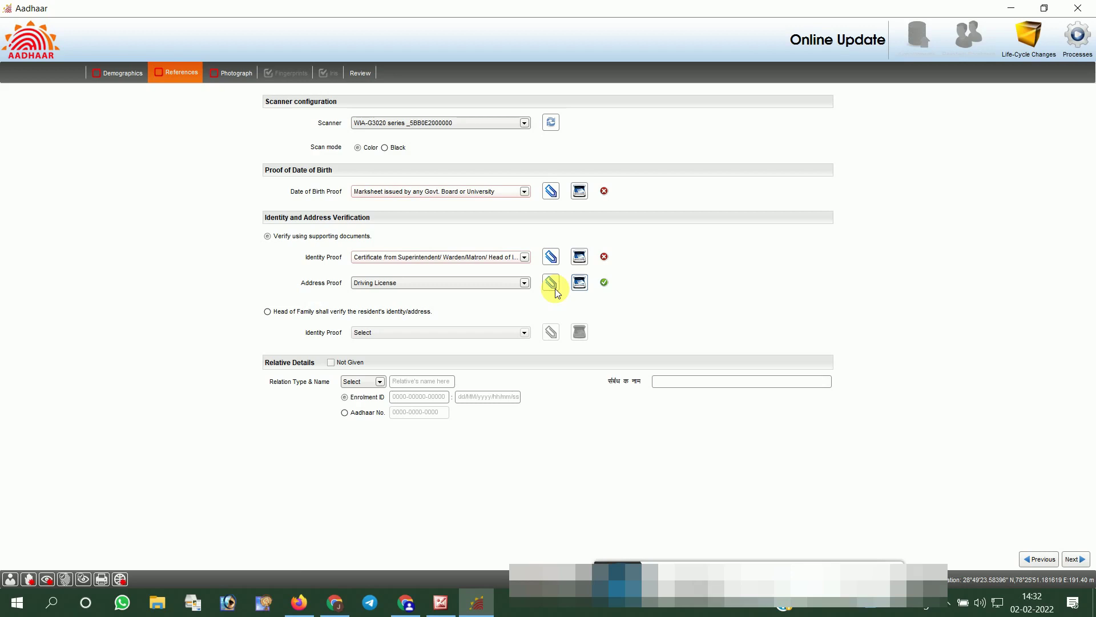
# - Change the Identity Proof under supporting documents to Driving License, matching the Address Proof
pyautogui.click(511, 260)
pyautogui.press('d')
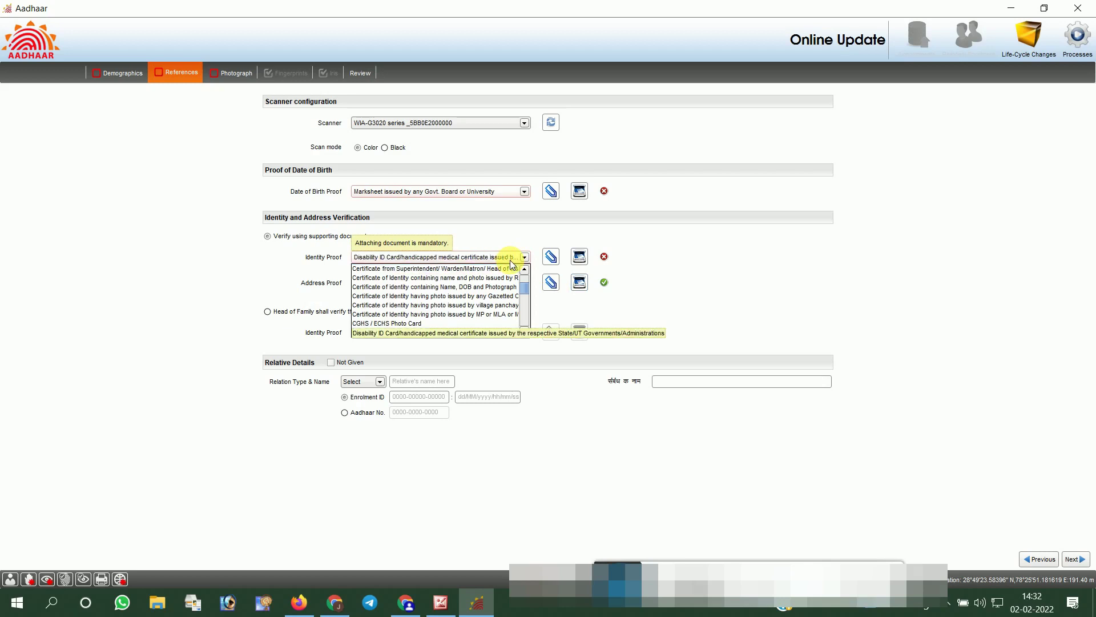
pyautogui.press('r')
pyautogui.press('Return')
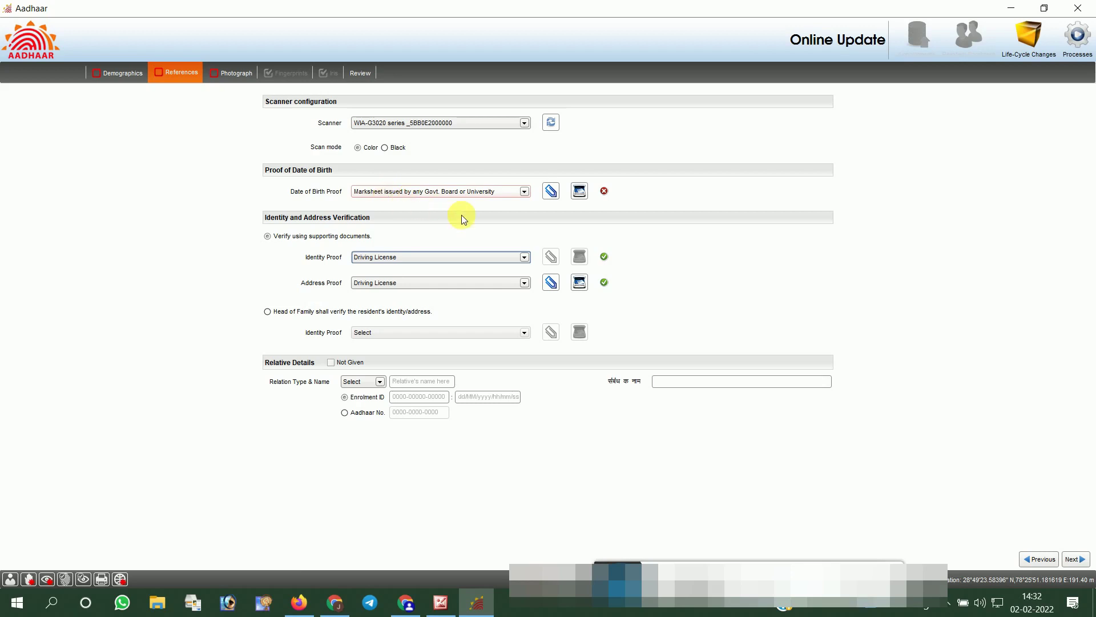
pyautogui.click(402, 284)
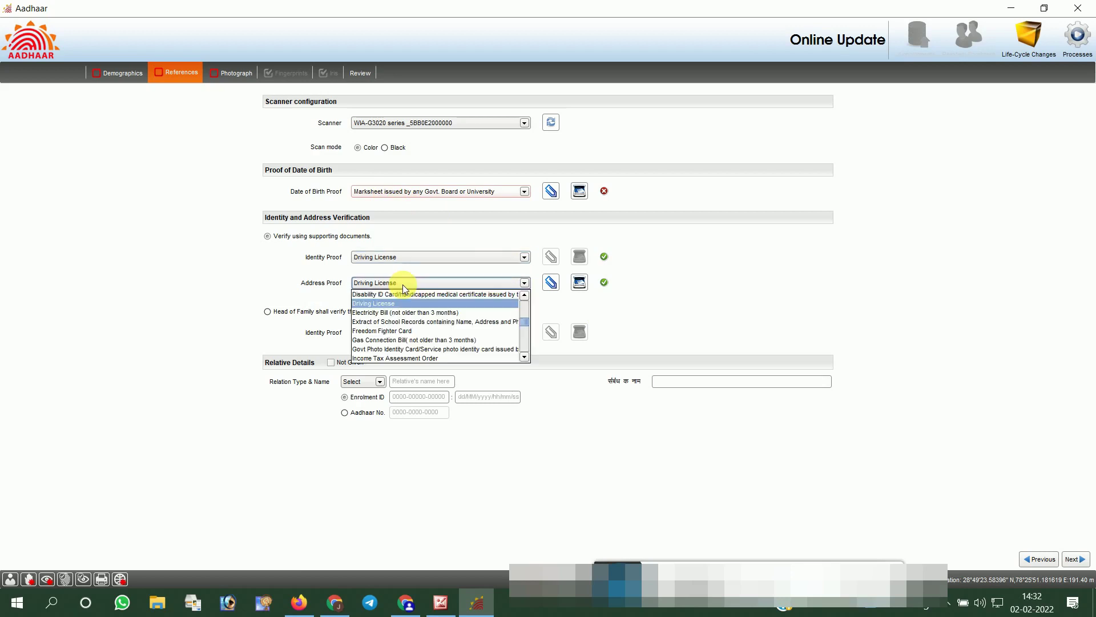
pyautogui.click(403, 284)
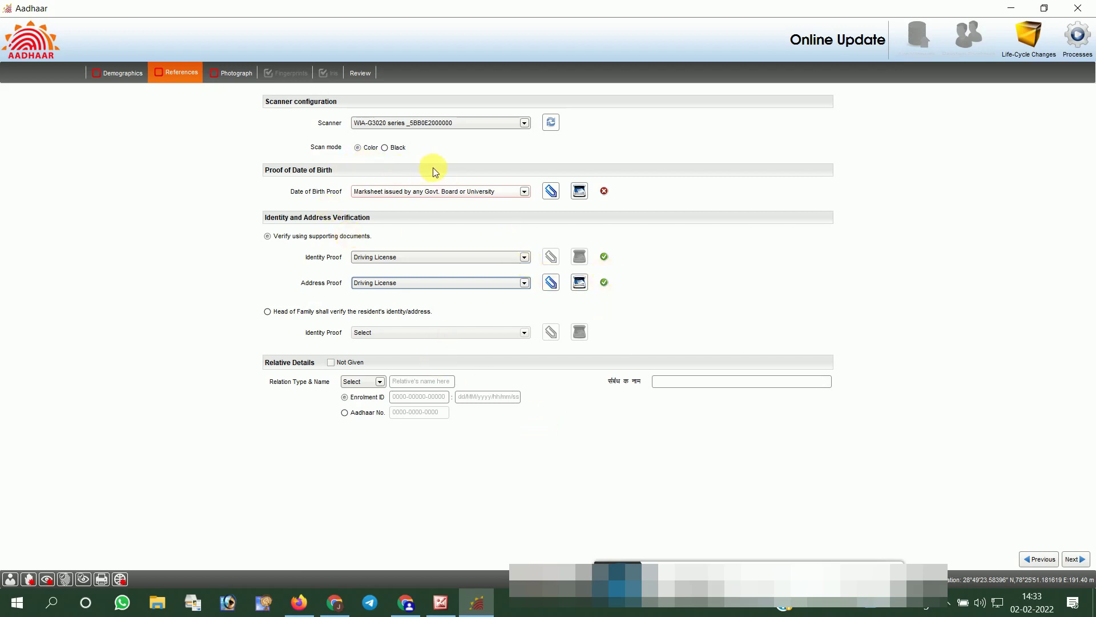
pyautogui.click(462, 125)
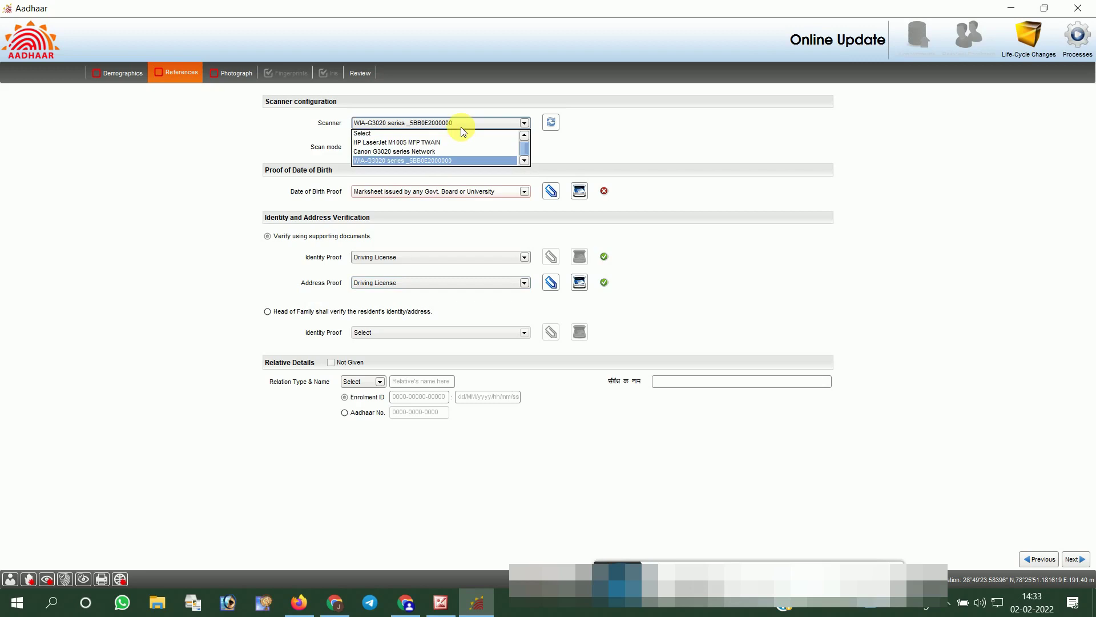
pyautogui.click(461, 127)
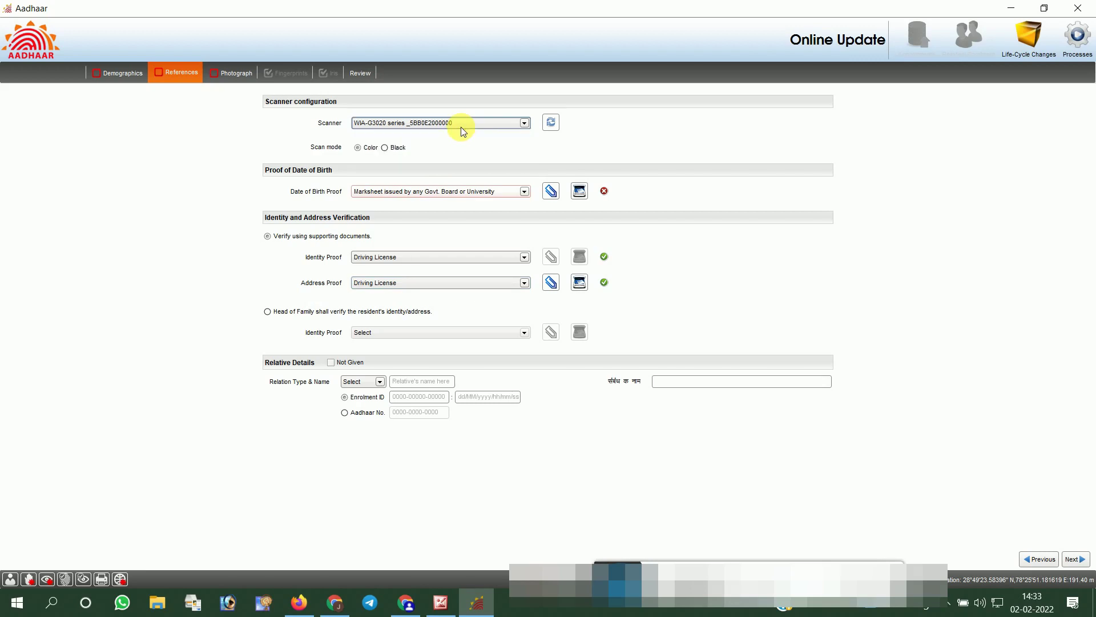
# - Change the Date of Birth Proof to the "Certificate of Identity containing Name, DOB and Photo issued" option
pyautogui.click(438, 192)
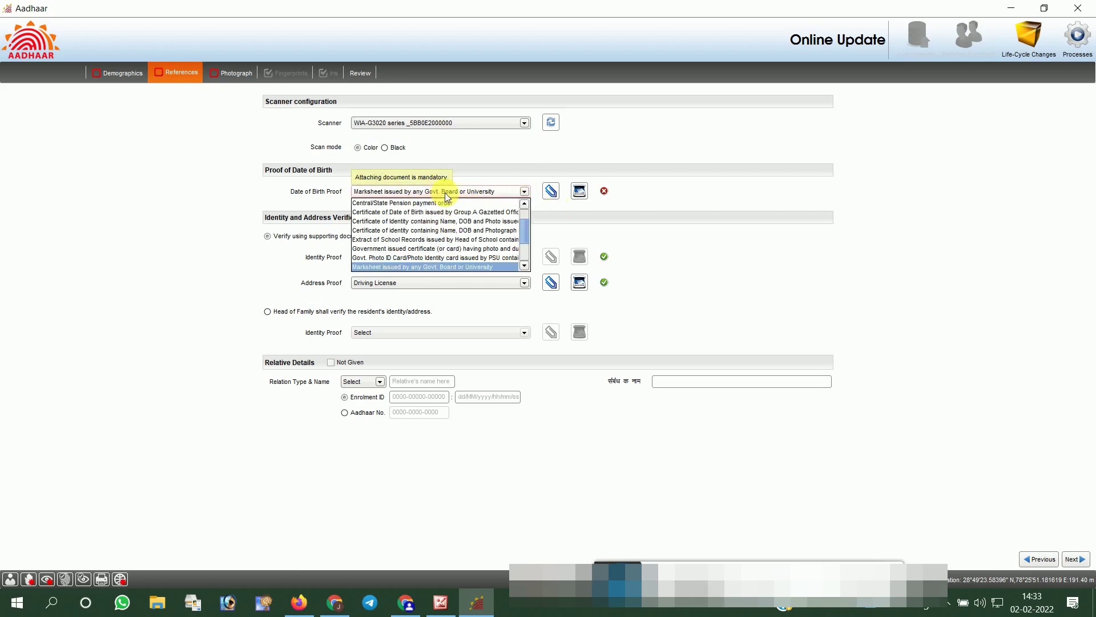
pyautogui.click(452, 235)
pyautogui.click(461, 195)
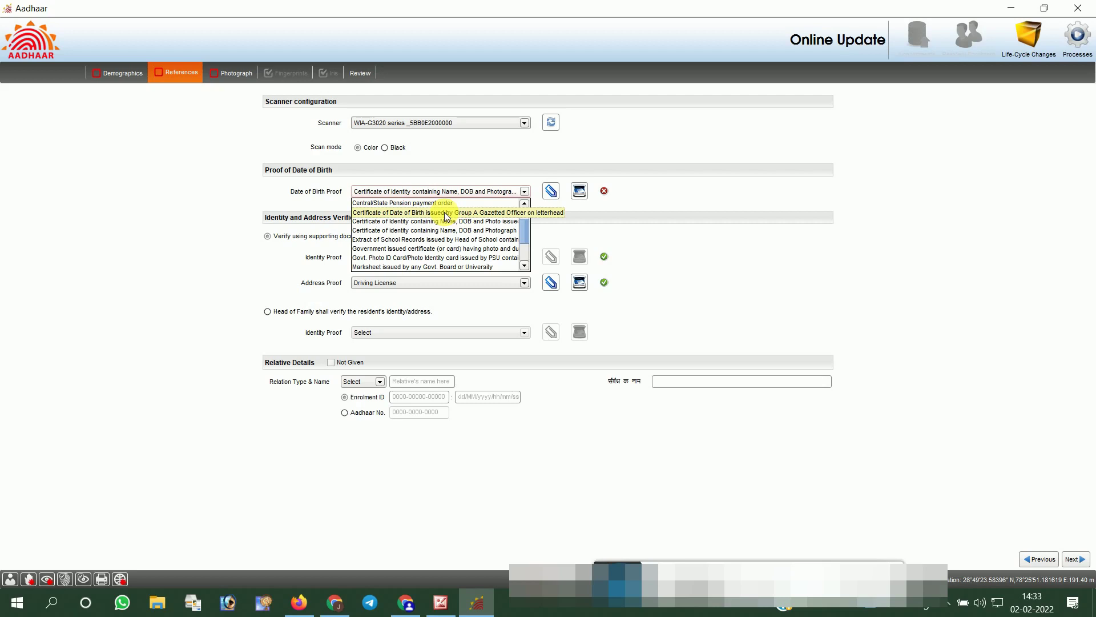
pyautogui.click(704, 228)
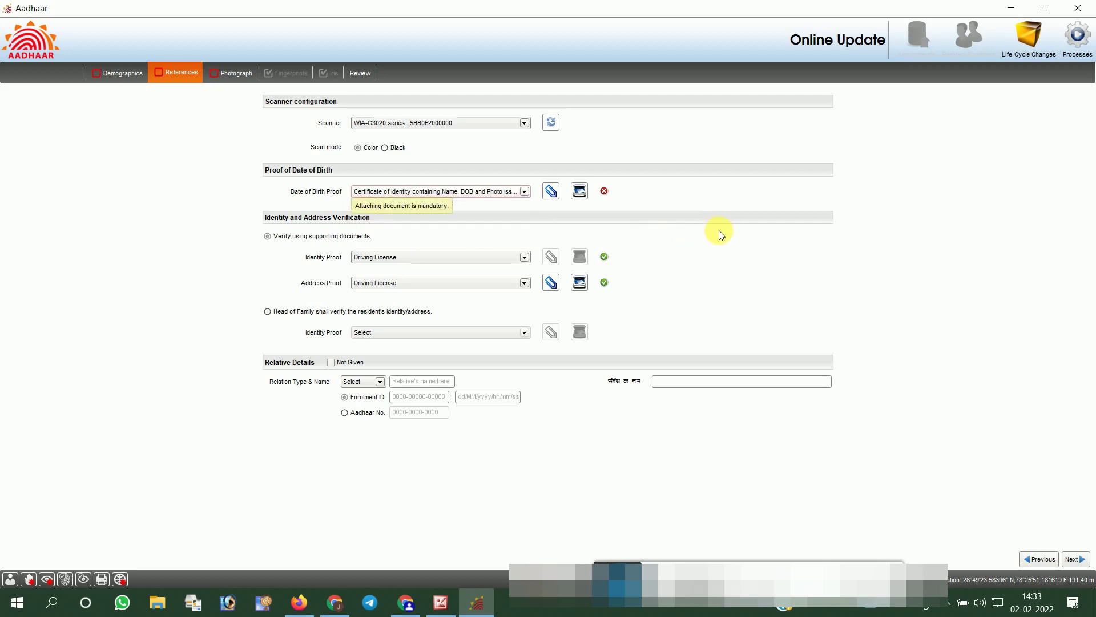